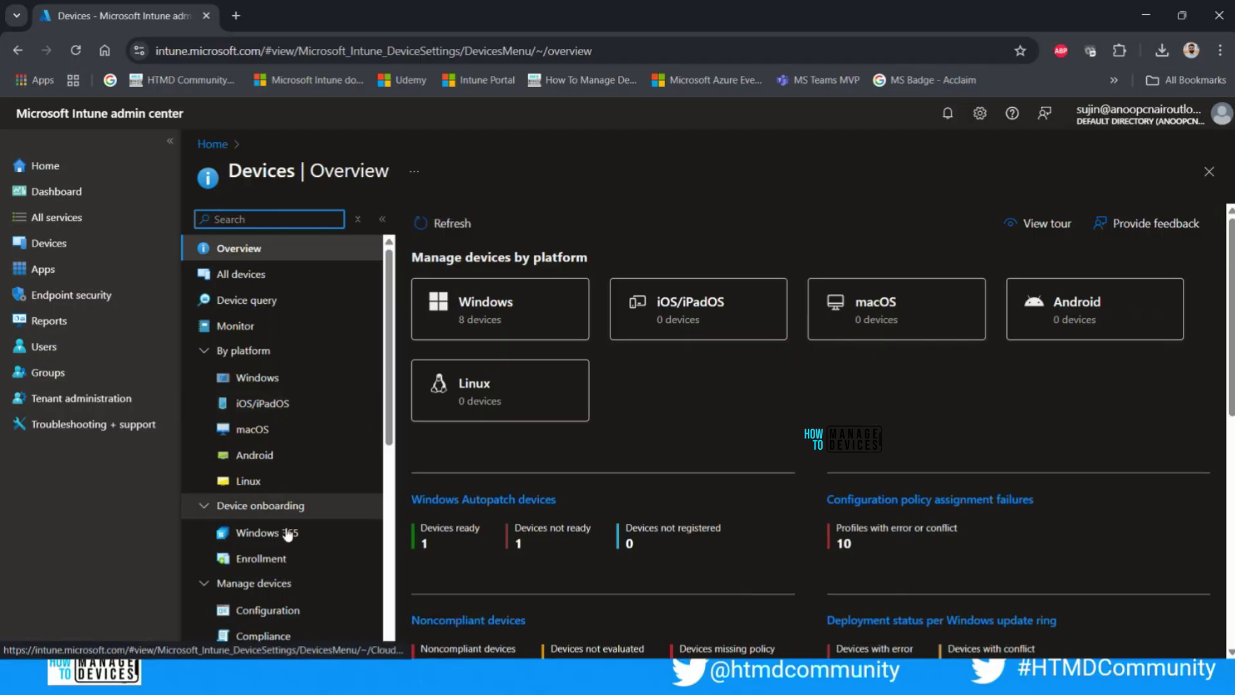
Start a new policy from Devices > Windows > Configuration.
click(269, 379)
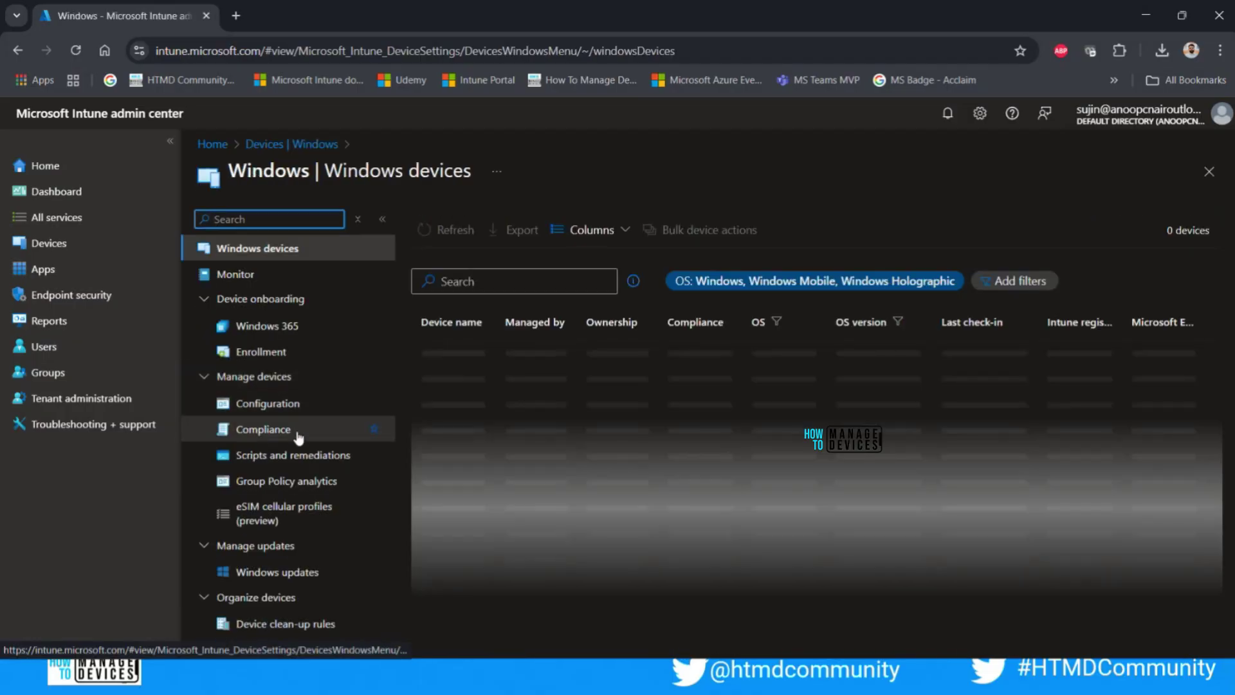
click(300, 406)
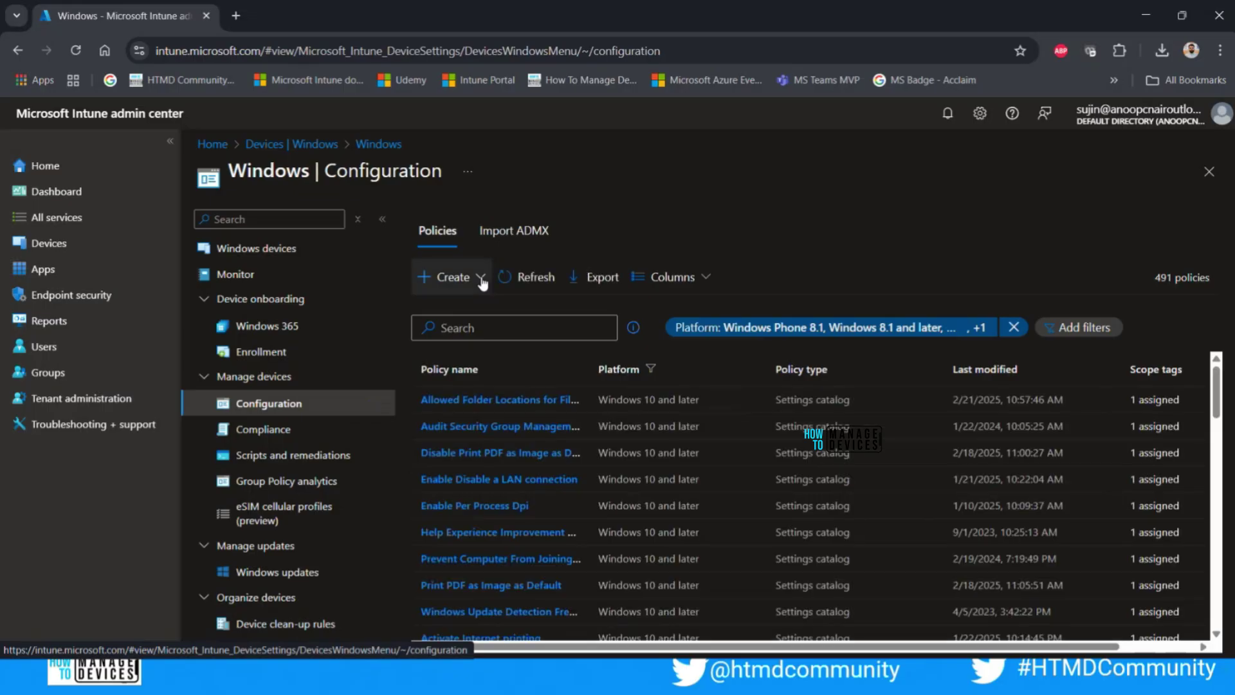
click(481, 279)
click(463, 309)
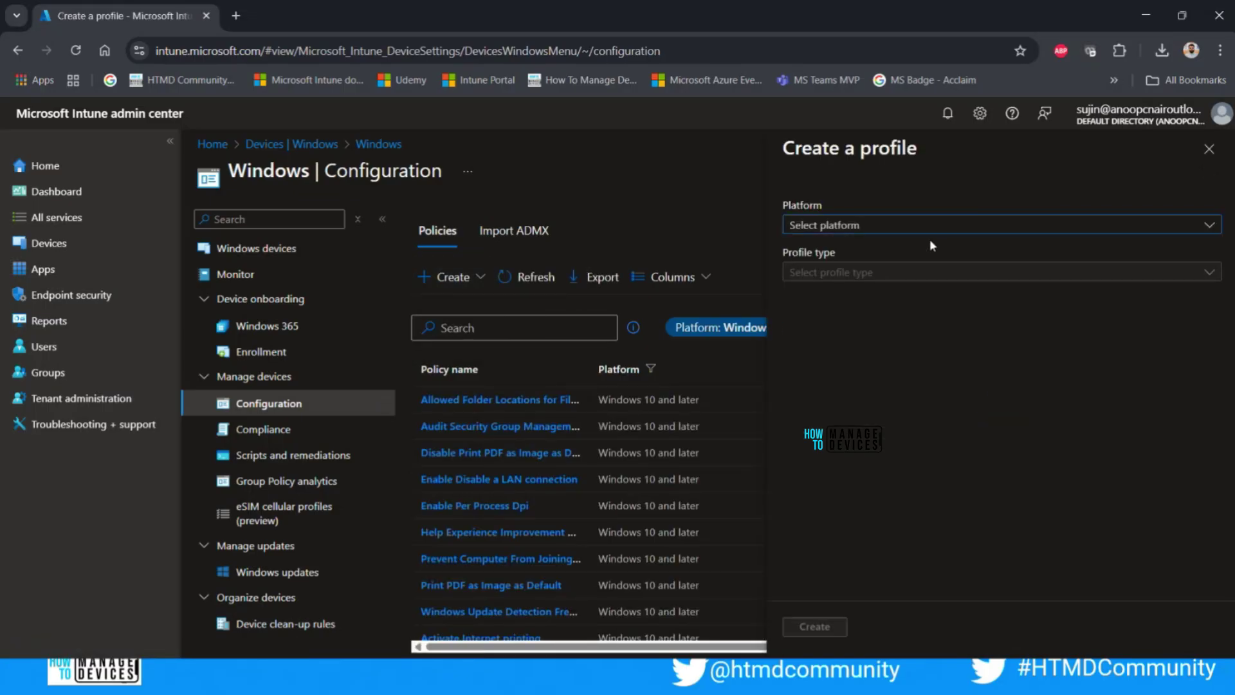
Choose Windows 10 and later with the Settings catalog profile type and create it.
click(907, 225)
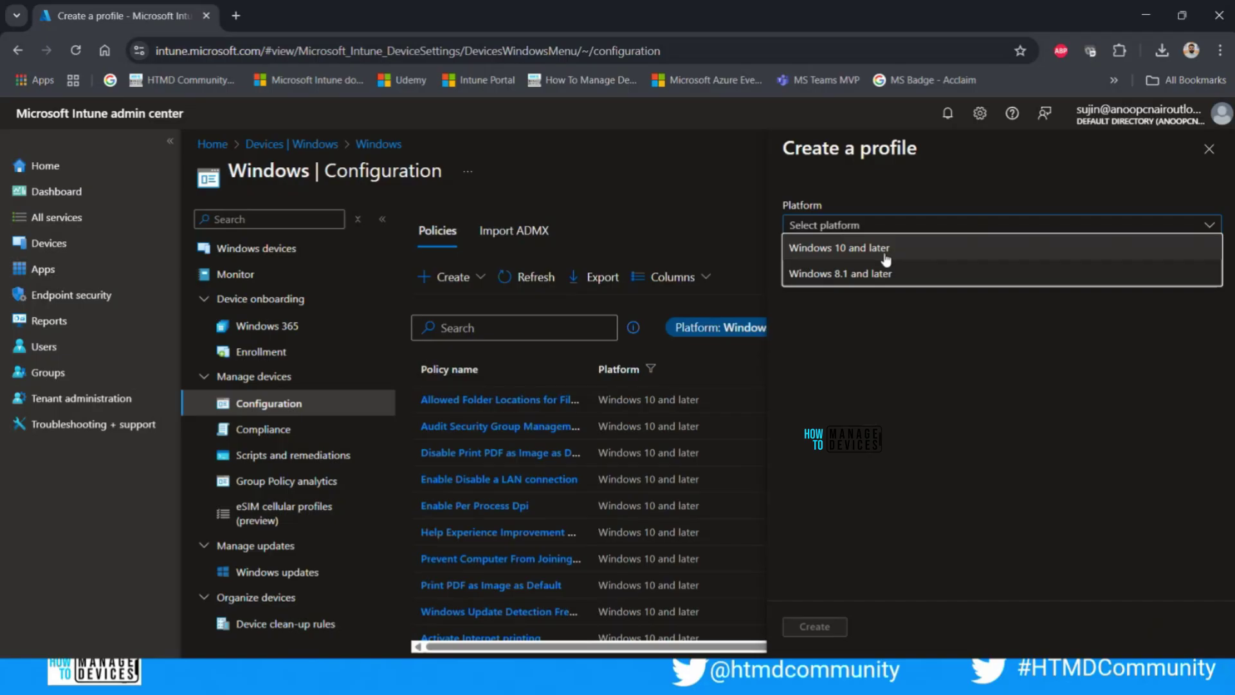
click(886, 256)
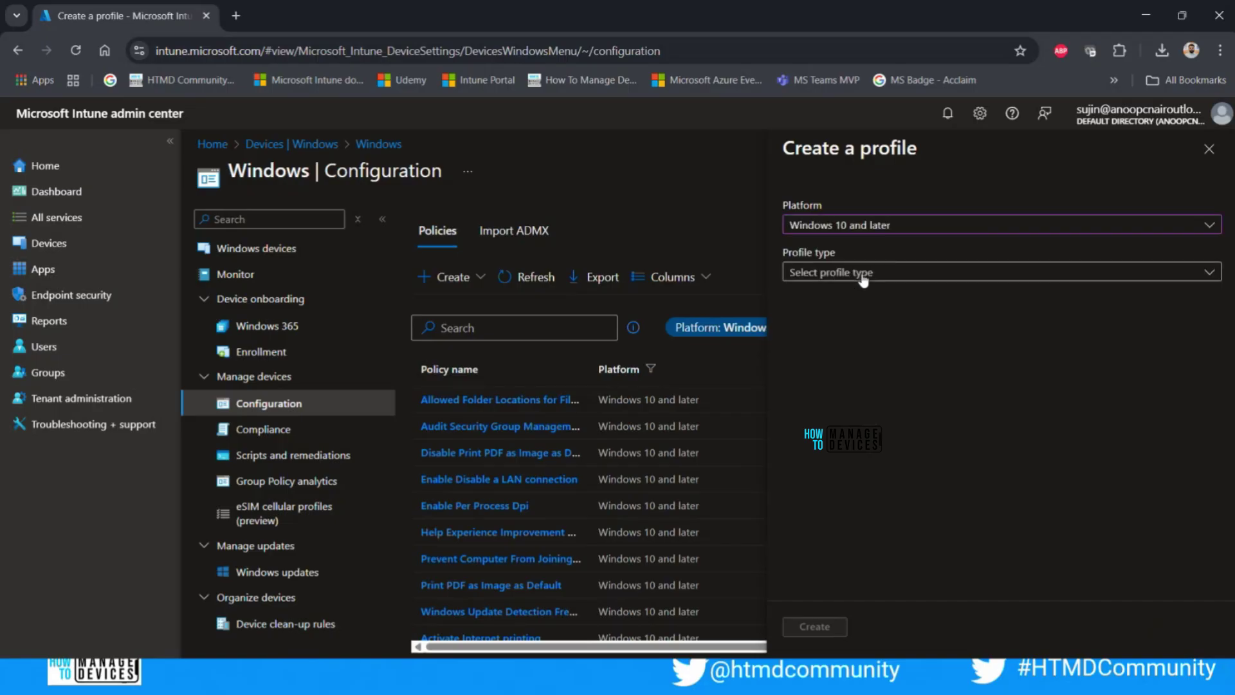
click(843, 272)
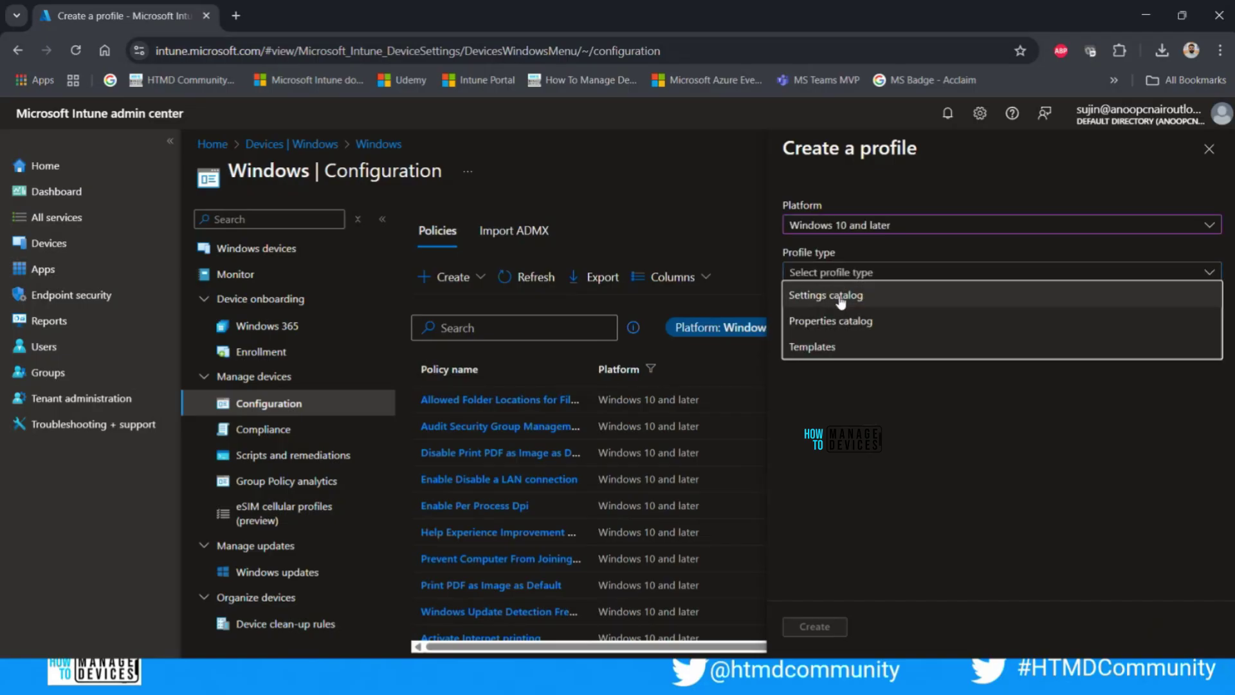
click(841, 295)
click(817, 626)
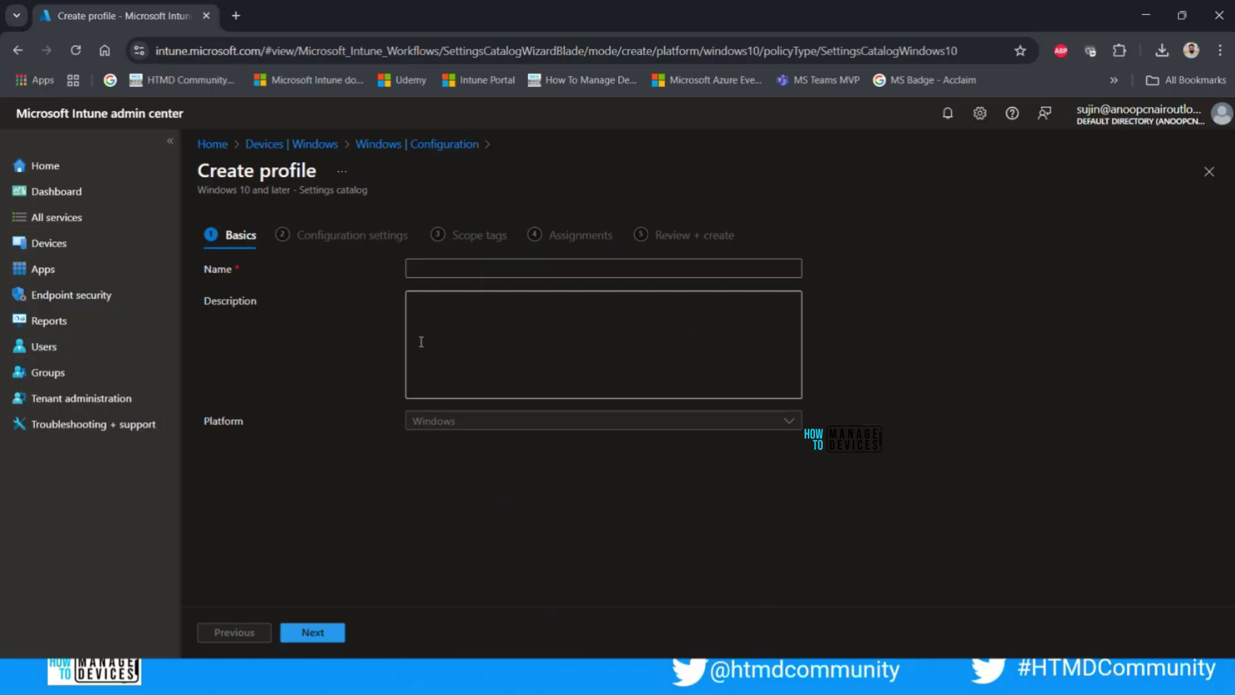
Name the profile 'Config Refresh Feature'.
click(453, 274)
click(592, 304)
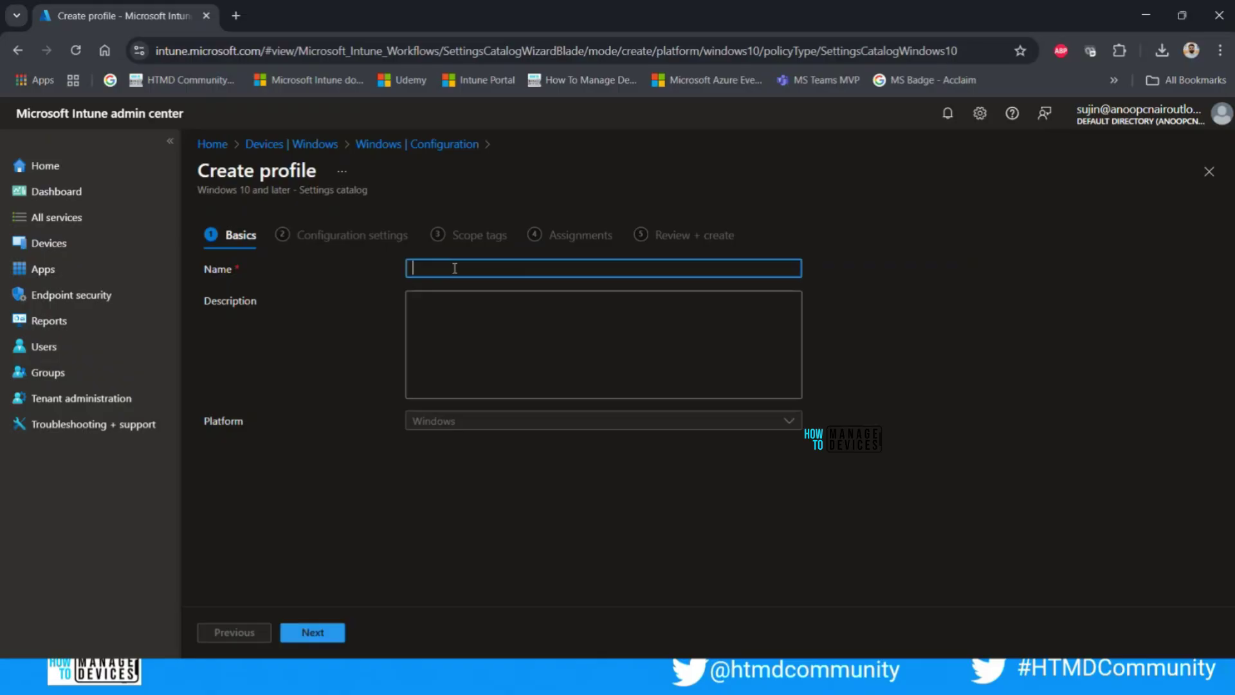
text(Config Refresh Feature)
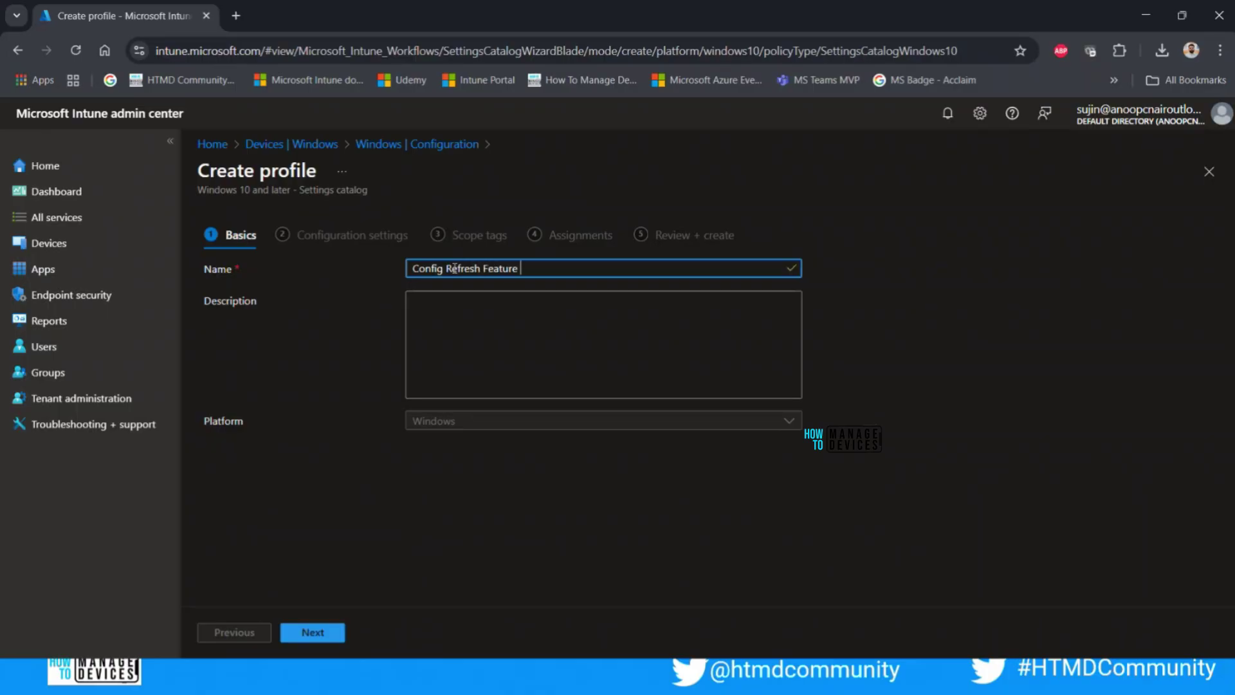
Describe it as 'HTMD User group meetup - March 2025' and continue to Configuration settings.
click(454, 306)
text(HTMD )
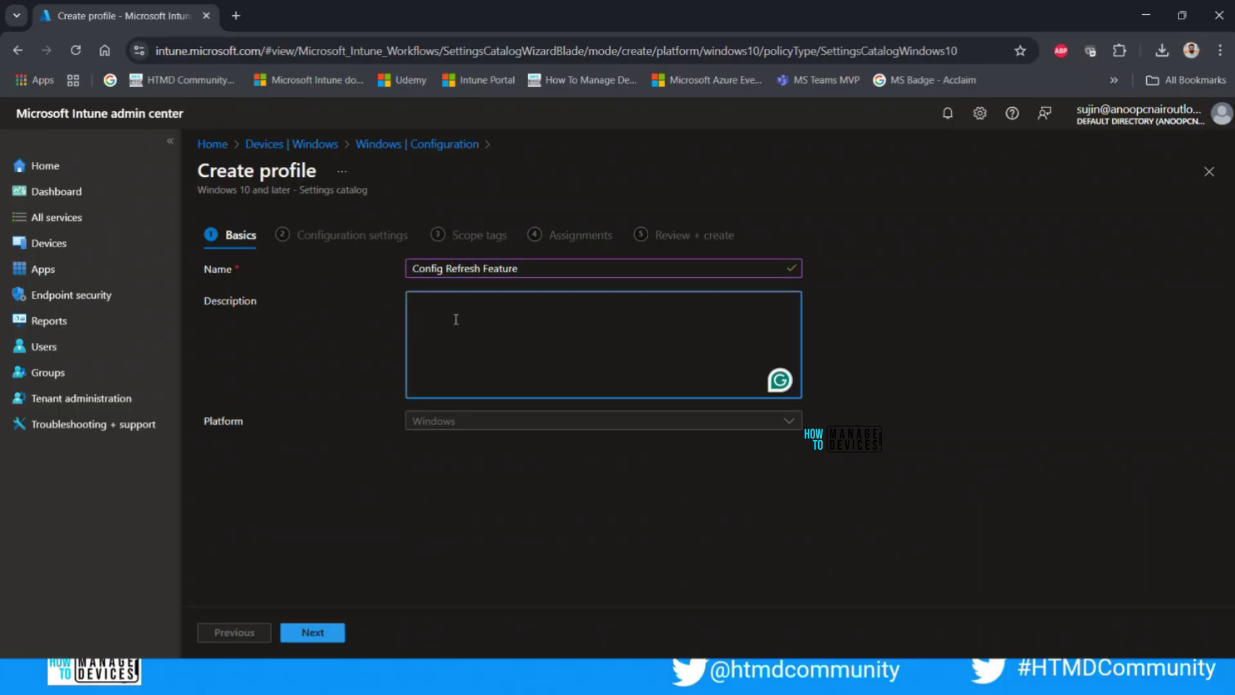
text(User )
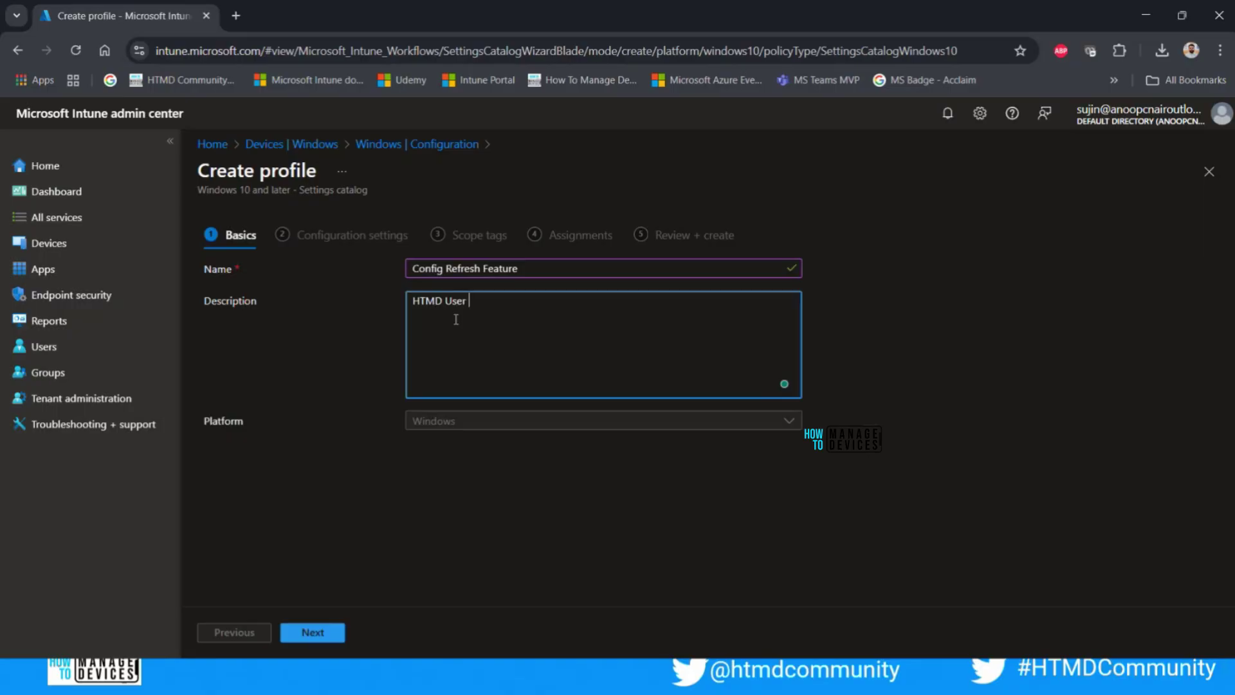
text(group meeti)
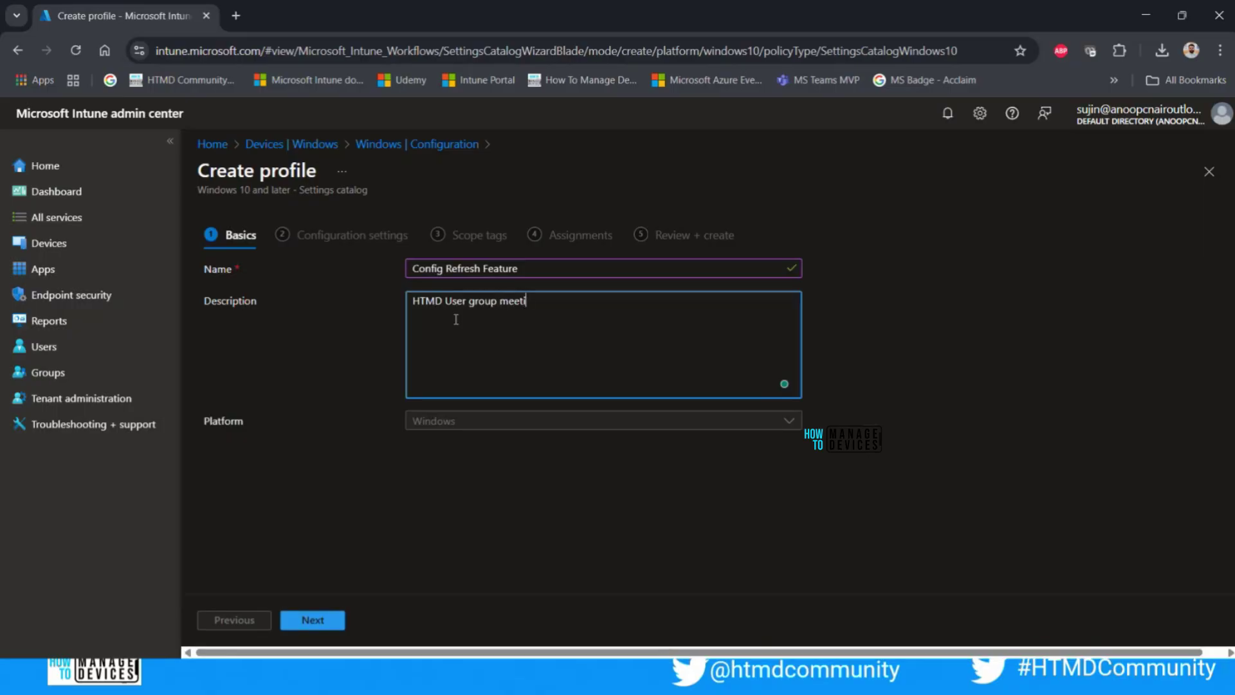
key(BackSpace)
text(up - t)
key(BackSpace)
text(March 2025)
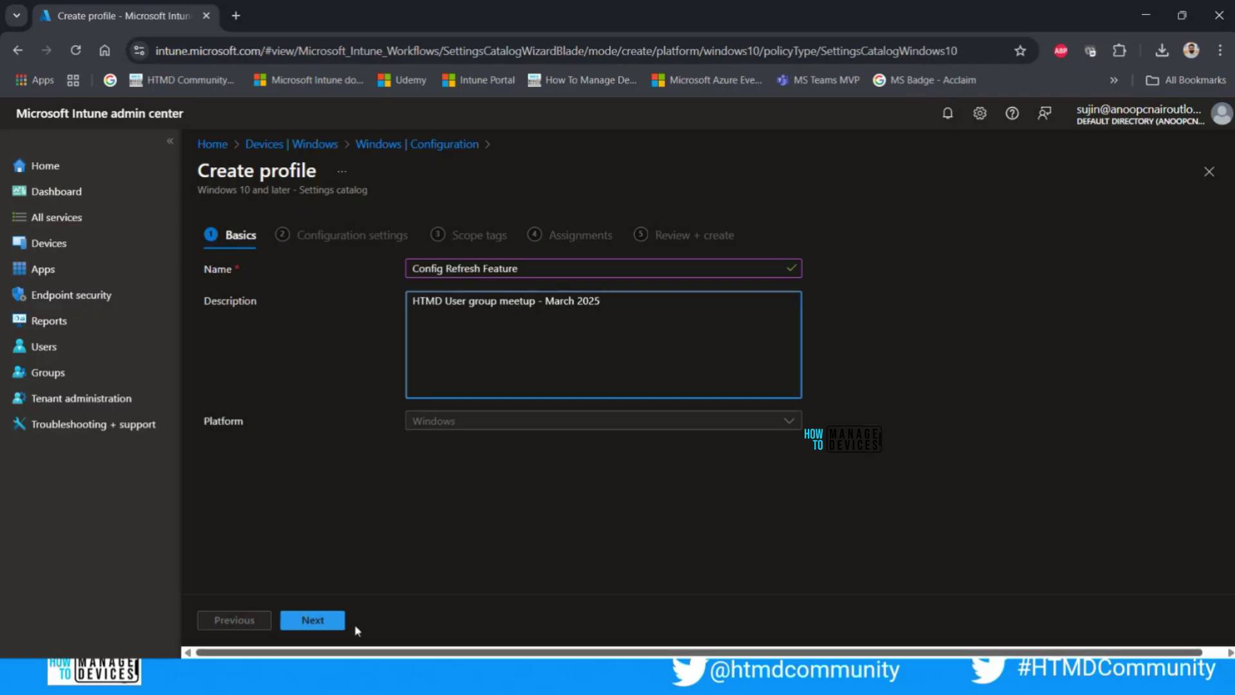
click(314, 619)
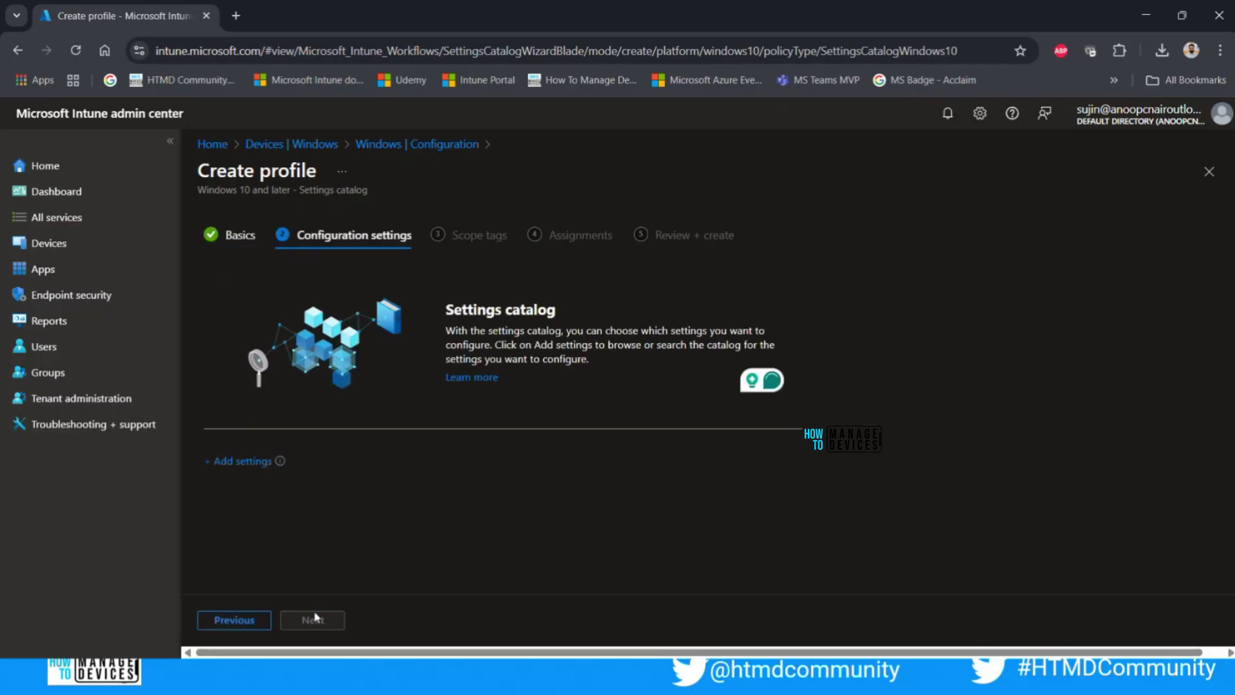
Search the settings catalog for 'config refresh' and add both Config Refresh category settings.
click(243, 461)
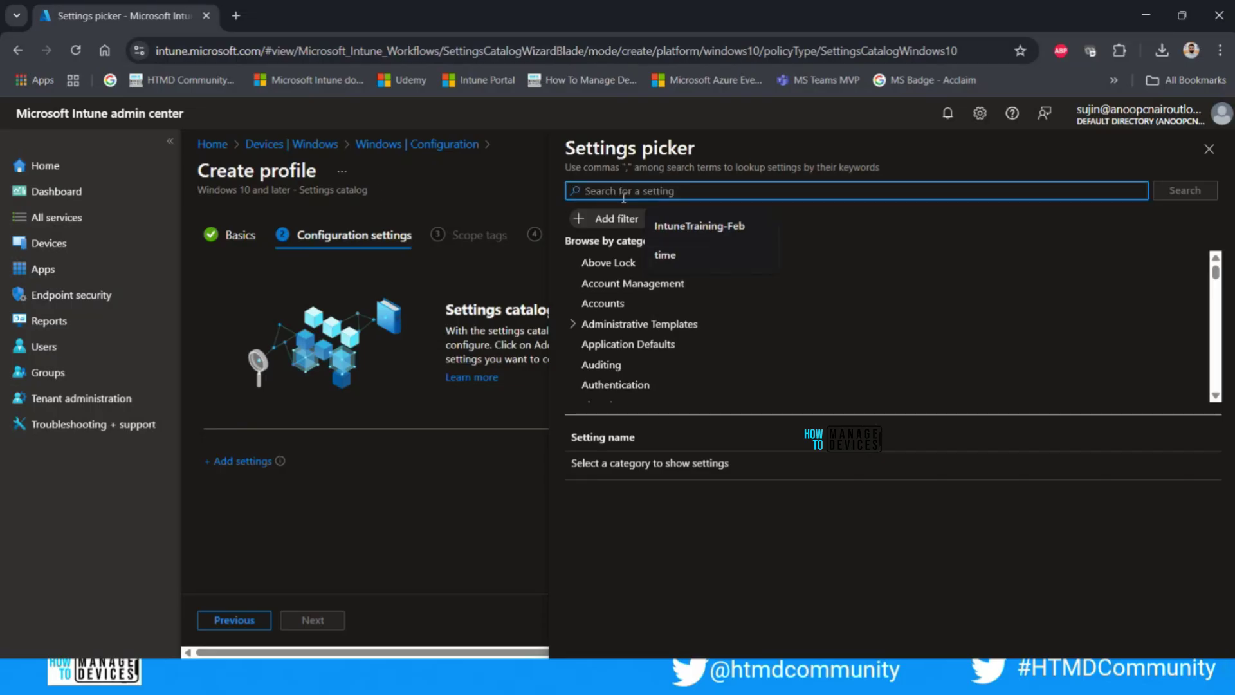
text(config refresh)
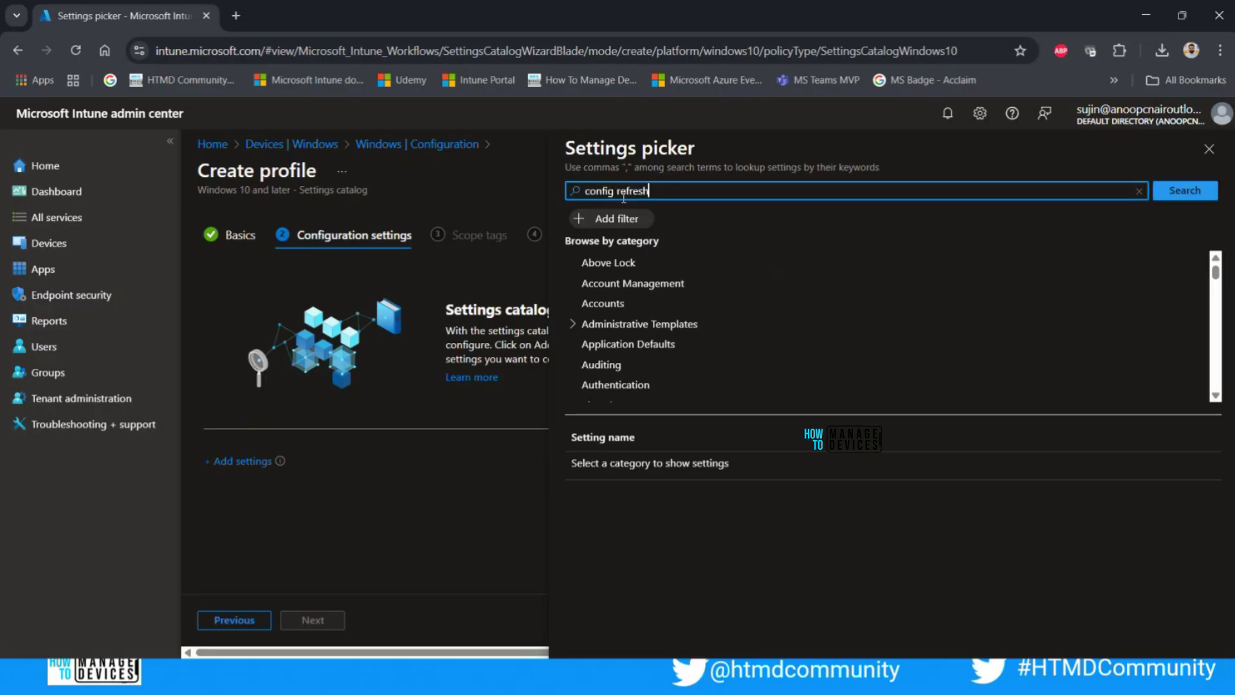
key(Return)
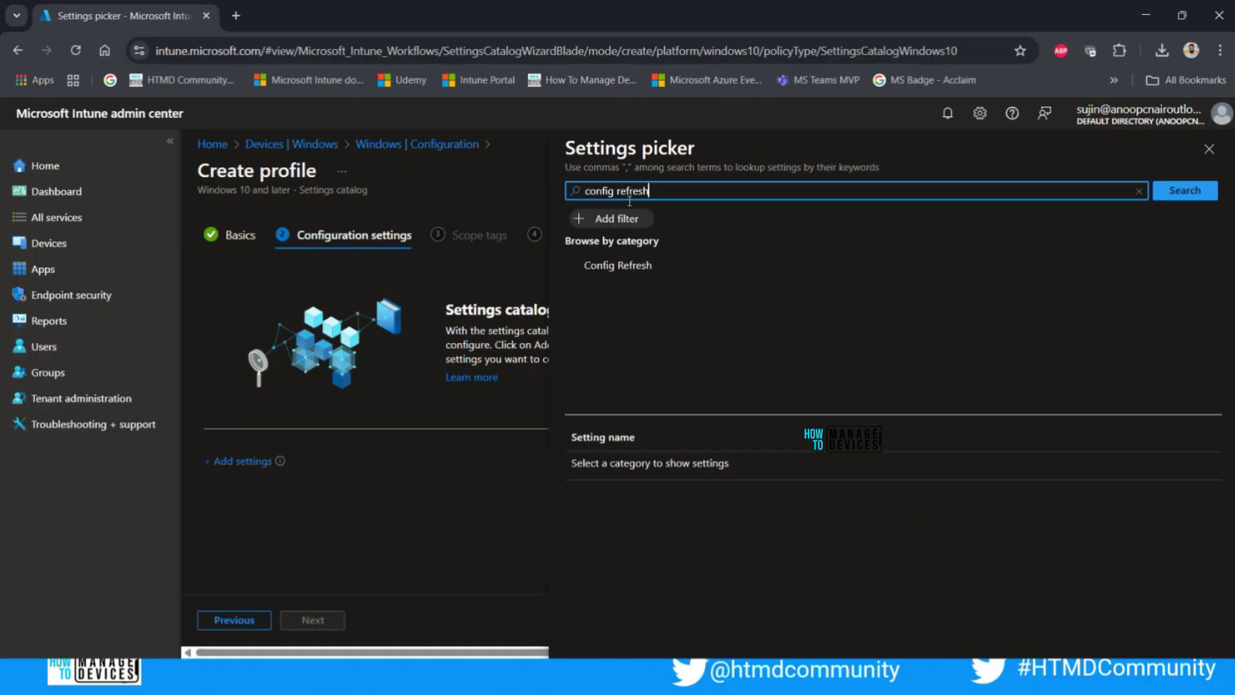
click(651, 270)
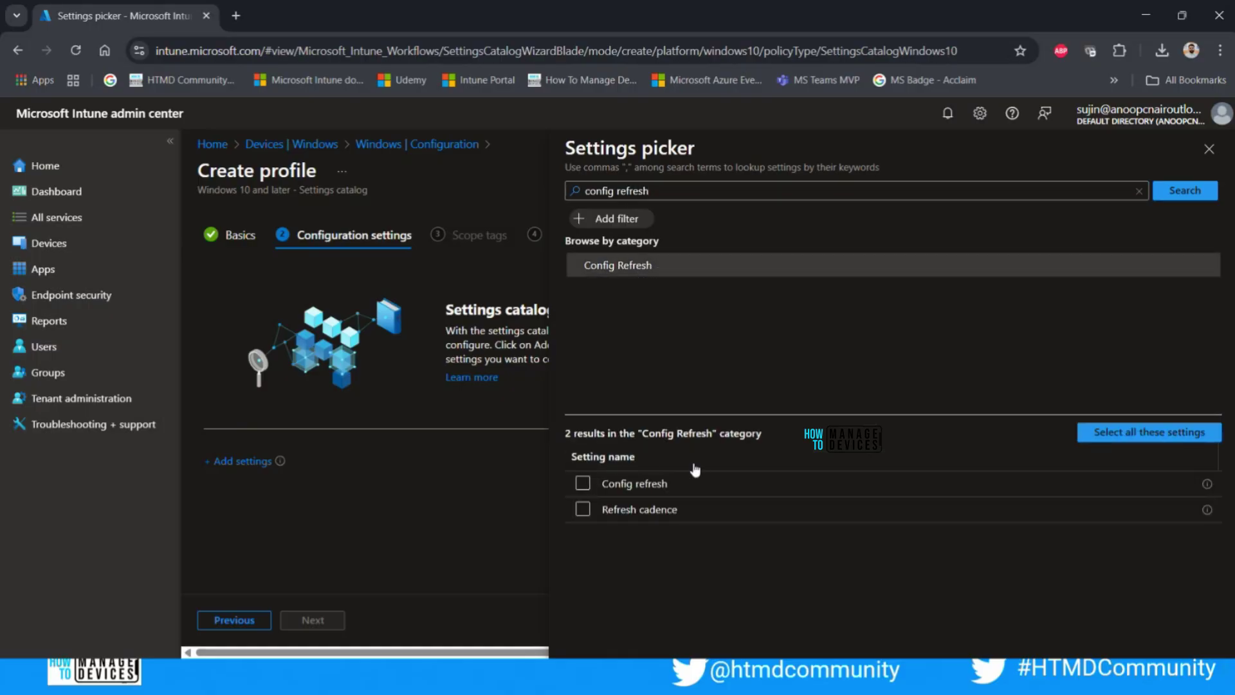
click(1115, 438)
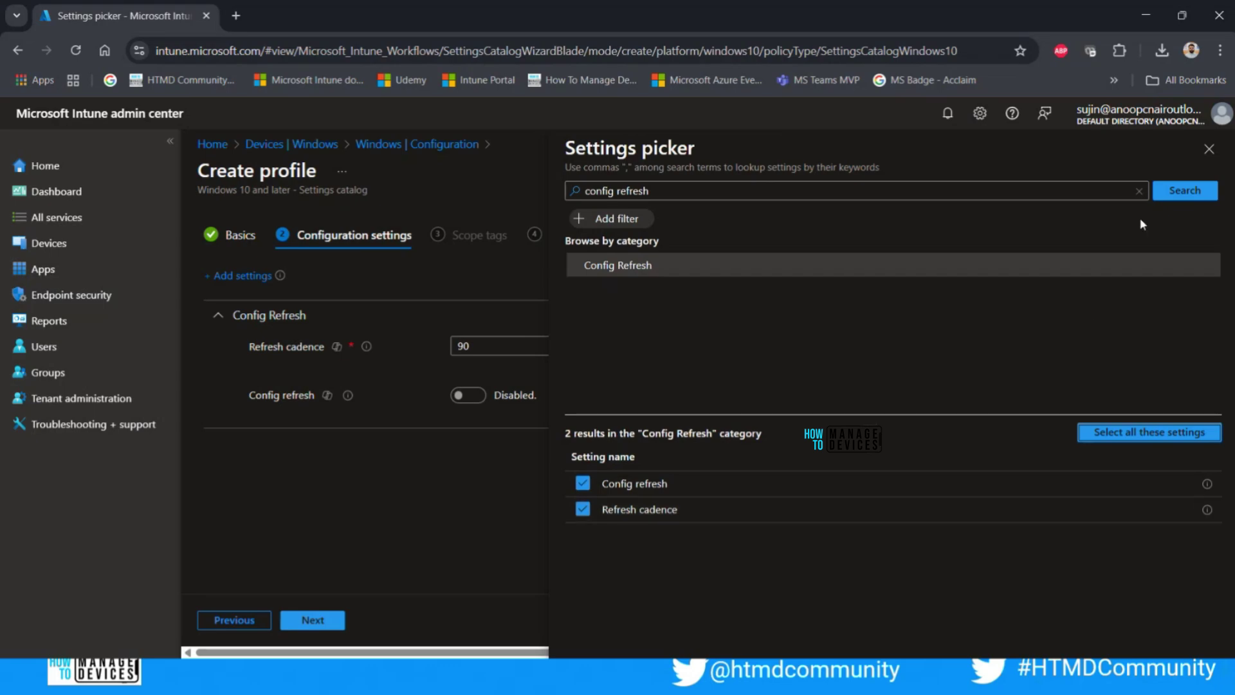
click(1209, 150)
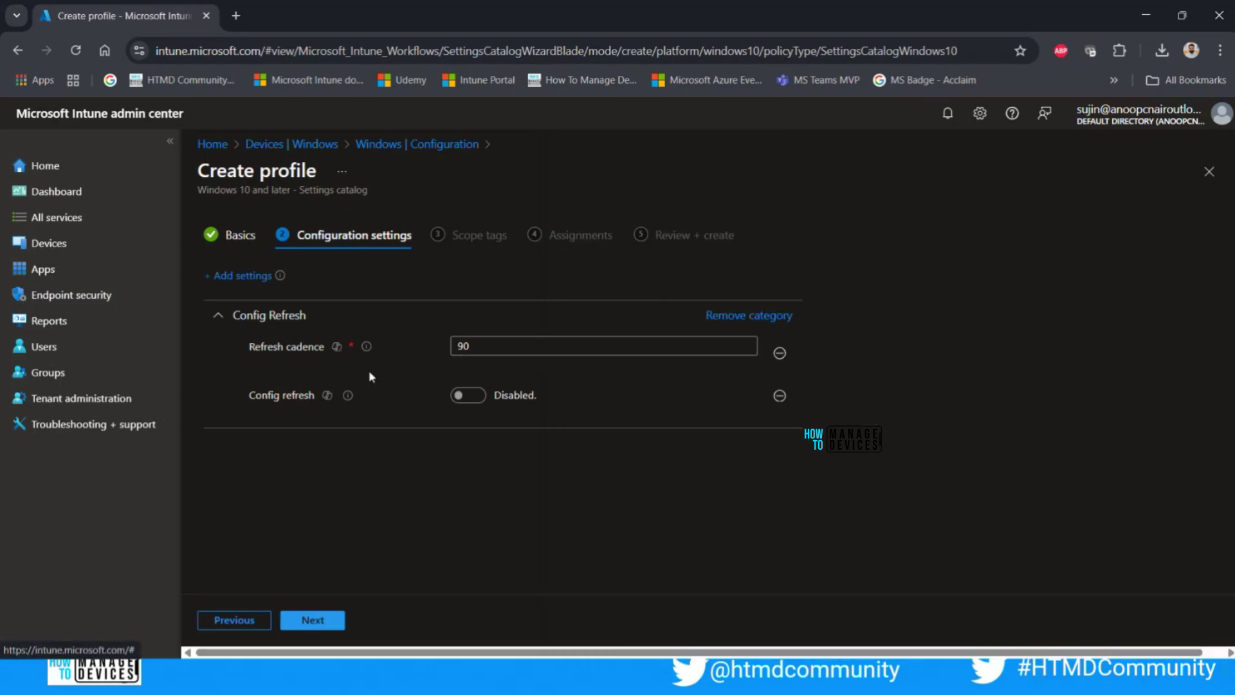
Change Refresh cadence from 90 to 30 and enable Config refresh.
double_click(458, 348)
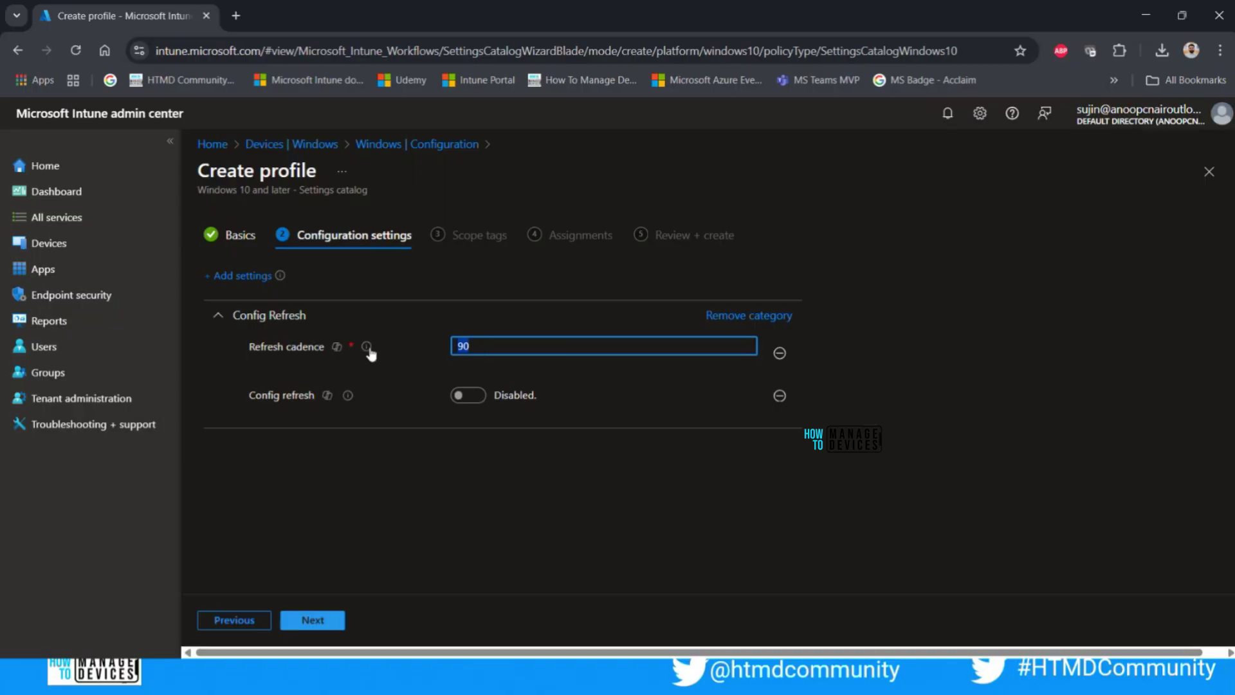
mouse_move(368, 348)
text(30)
mouse_move(349, 398)
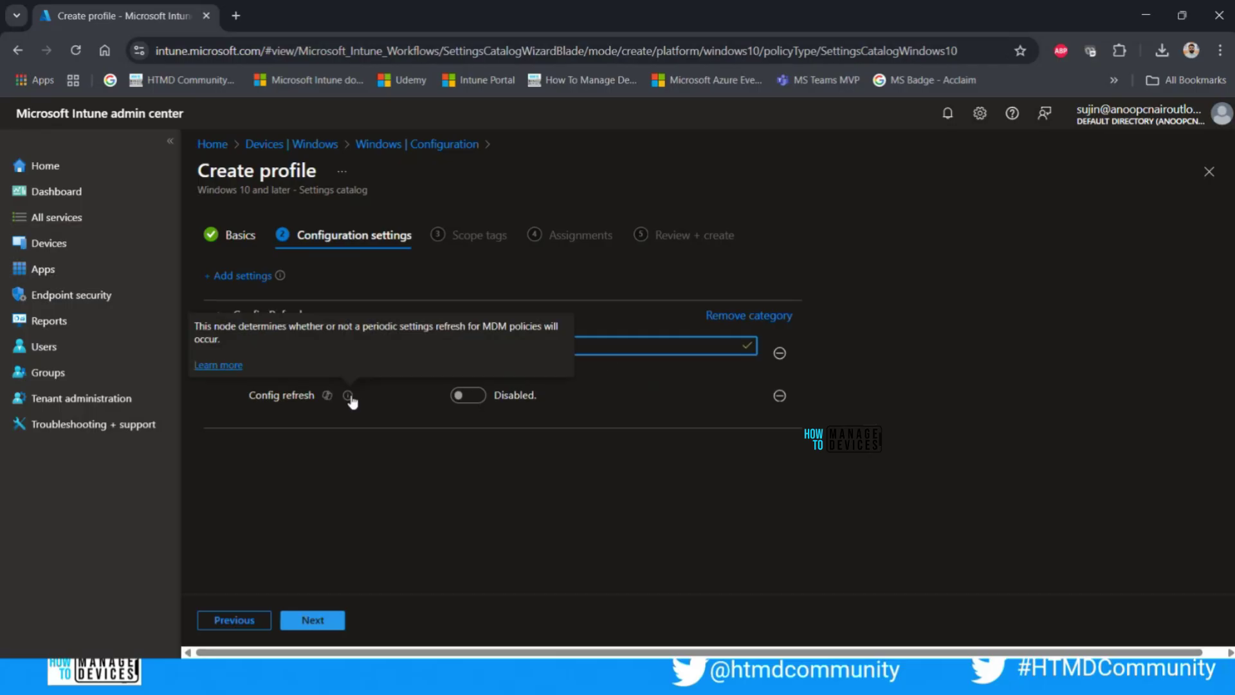
click(484, 405)
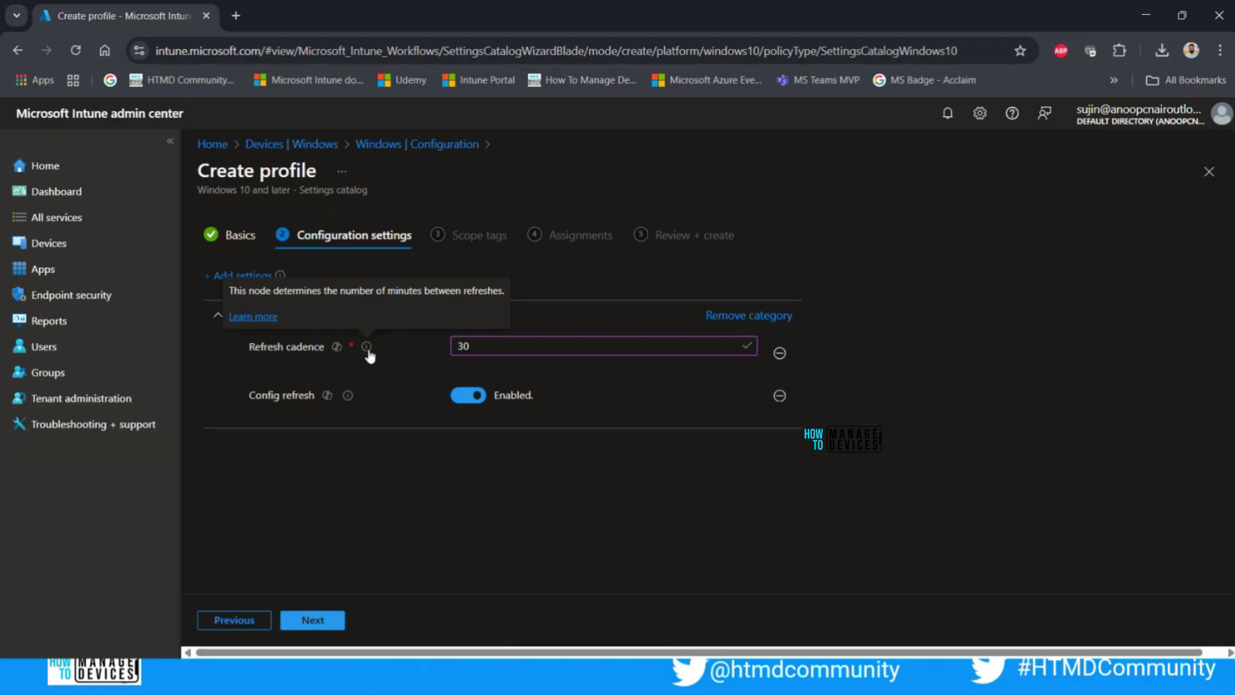
Open the cadence setting's Learn more documentation in a new tab.
right_click(261, 318)
click(345, 340)
click(319, 15)
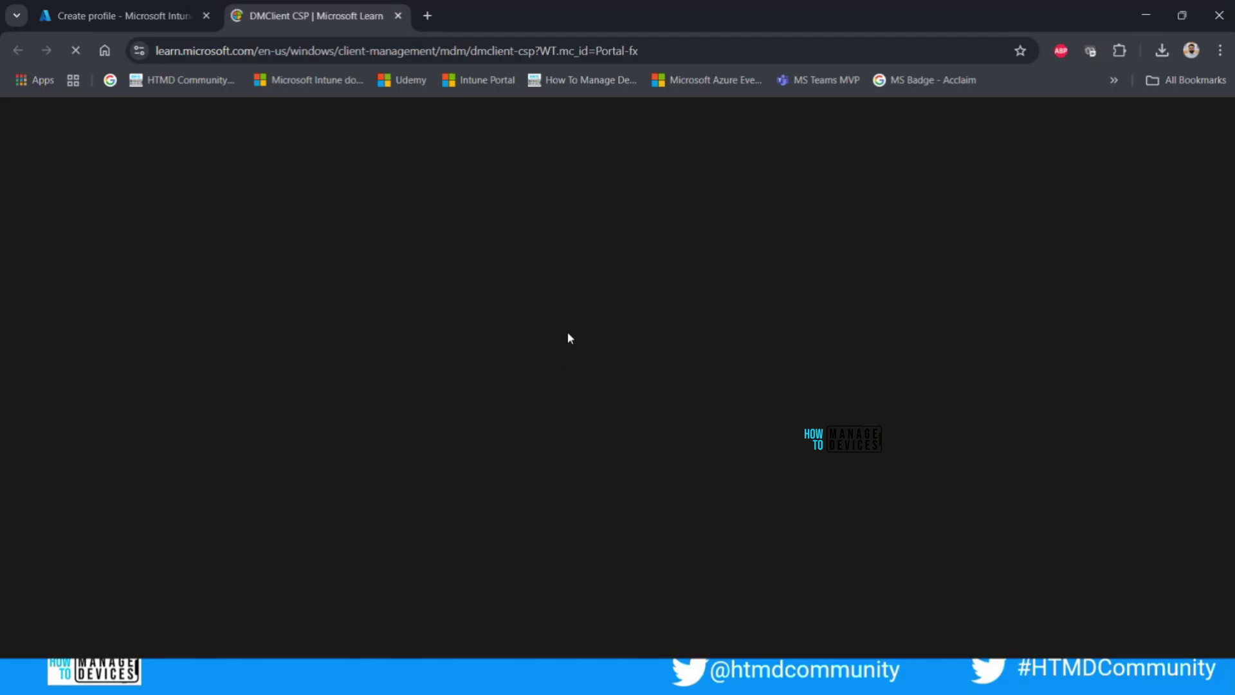
Find 'cade' in the DMClient CSP article and jump to the Cadence section.
scroll(613, 415, down, 15)
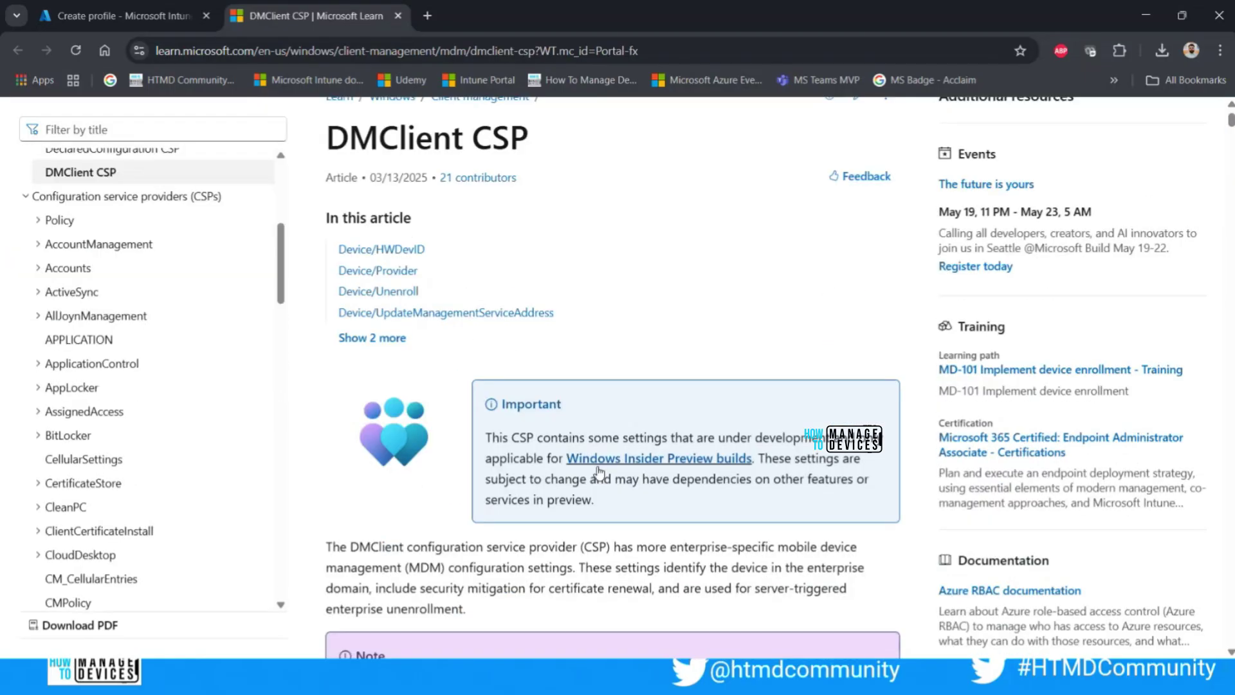
scroll(605, 453, down, 6)
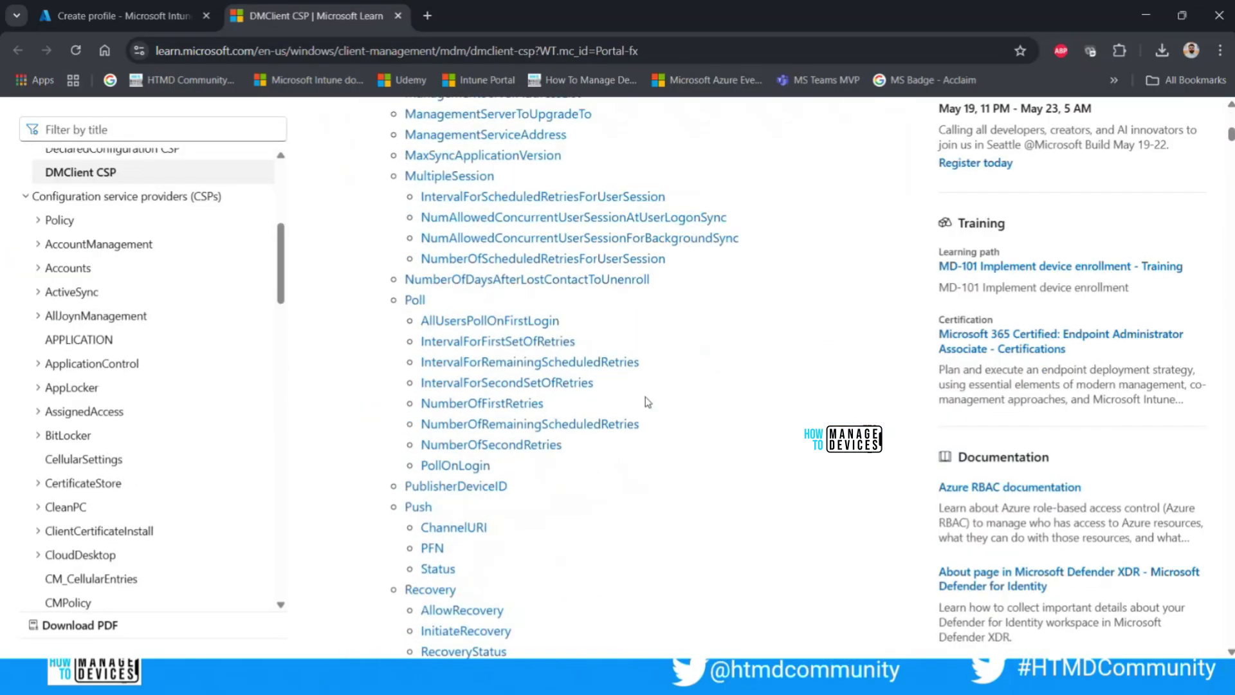
key(ctrl+f)
text(cade)
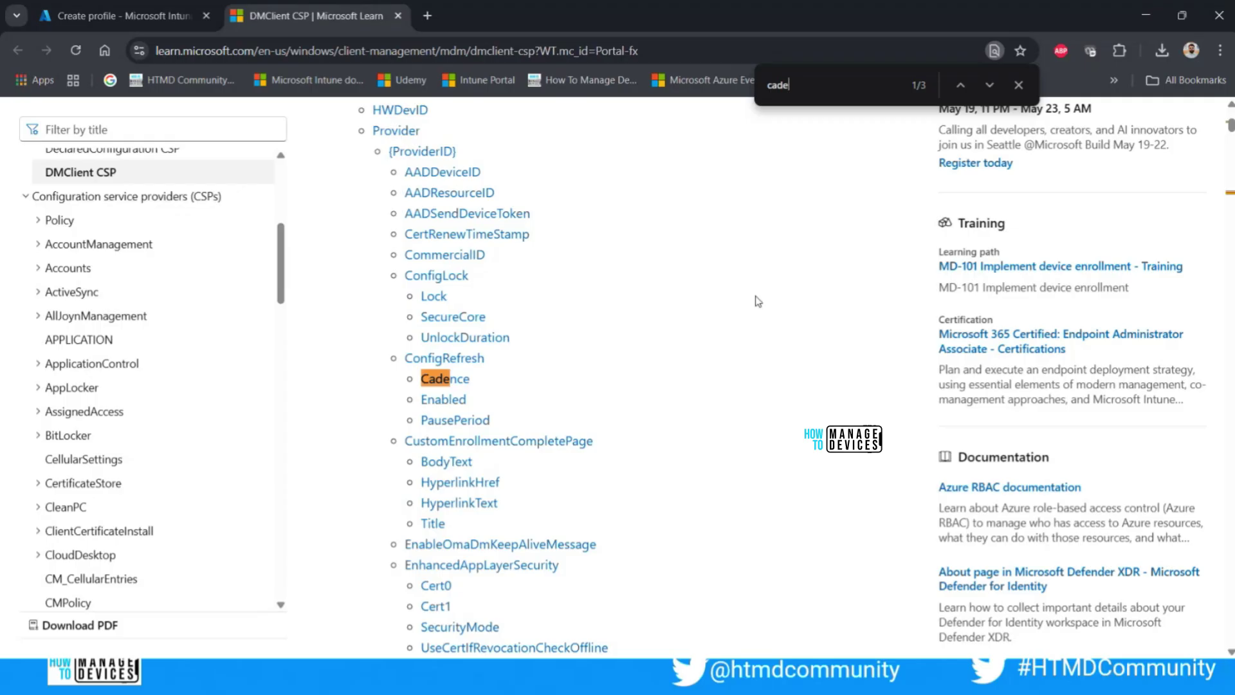
click(458, 381)
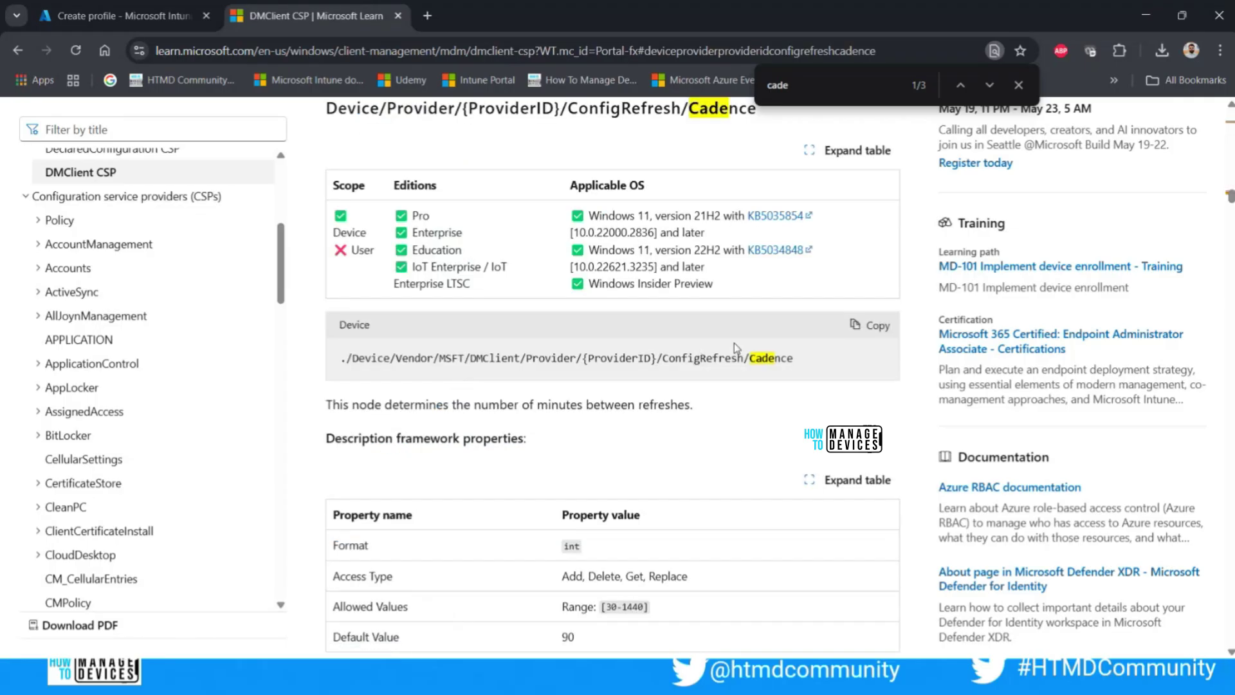
Highlight the allowed range 30–1440 and default 90, then return to the Intune tab.
scroll(736, 347, up, 1)
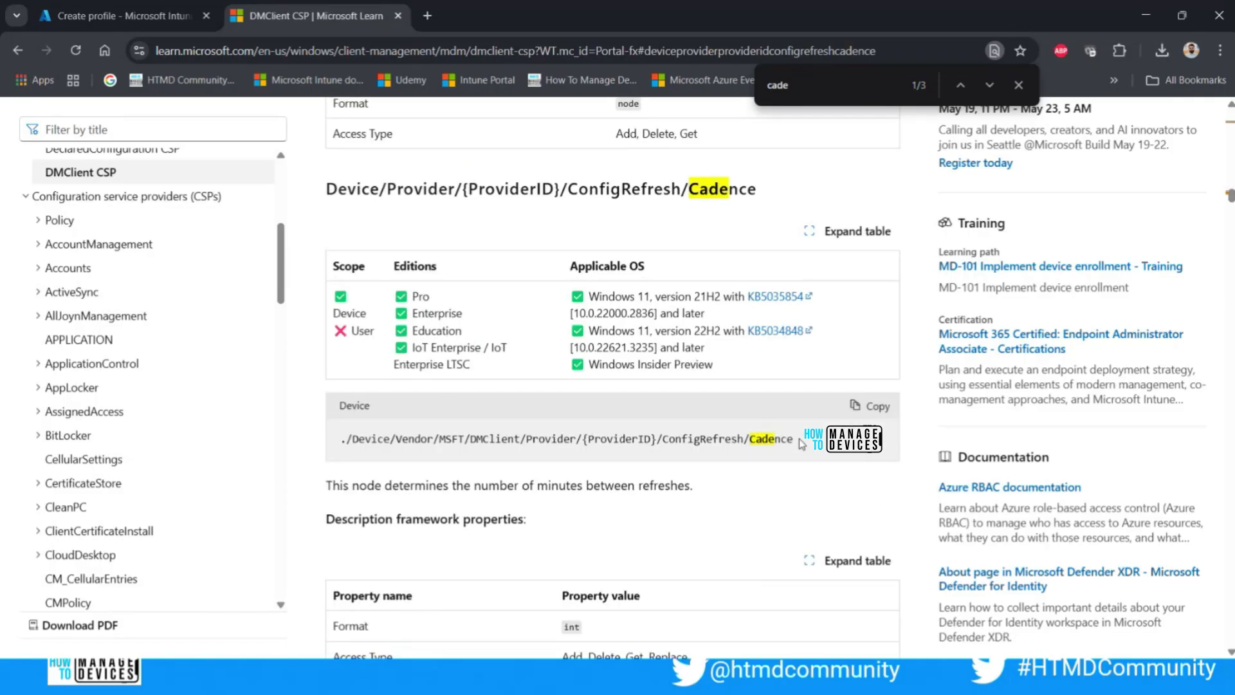
scroll(801, 444, down, 2)
drag(592, 476, 557, 476)
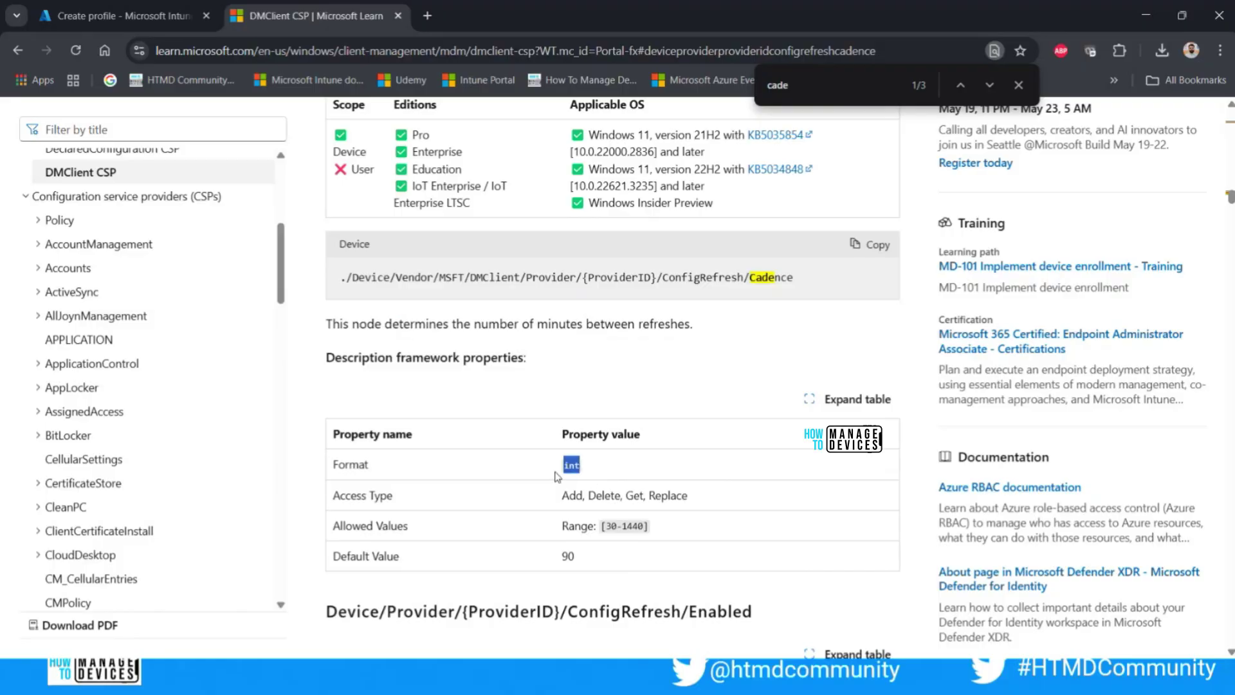
click(626, 494)
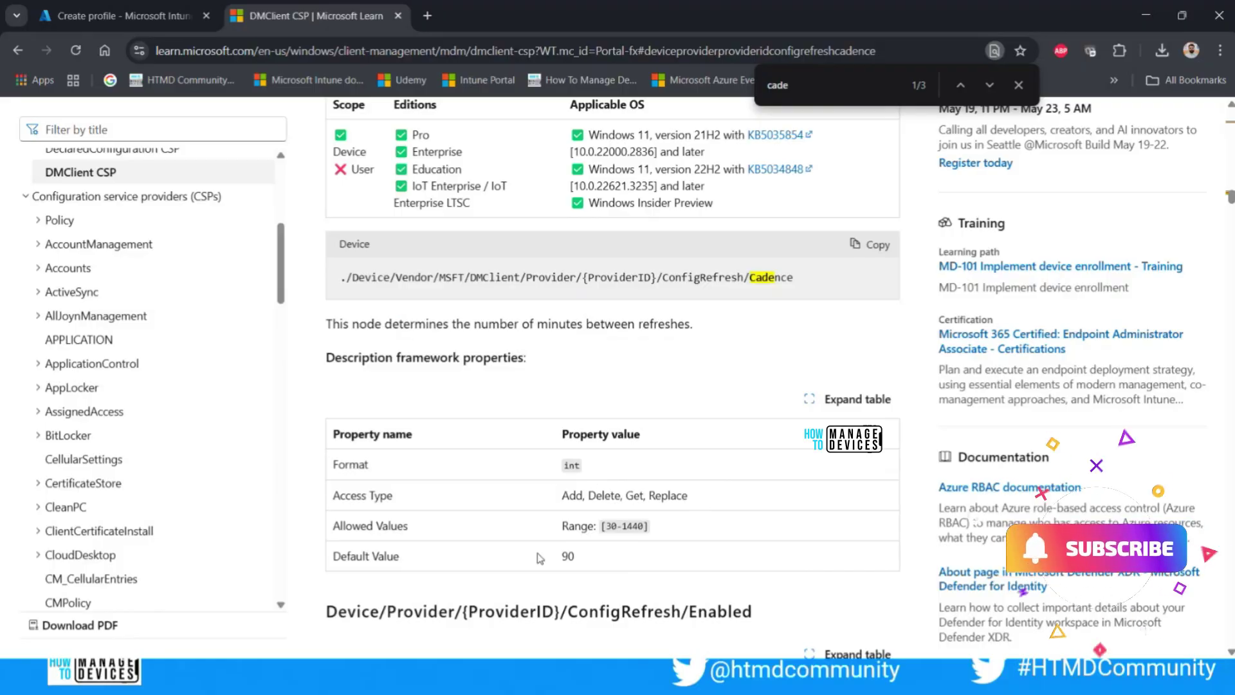
drag(560, 557, 586, 561)
click(586, 561)
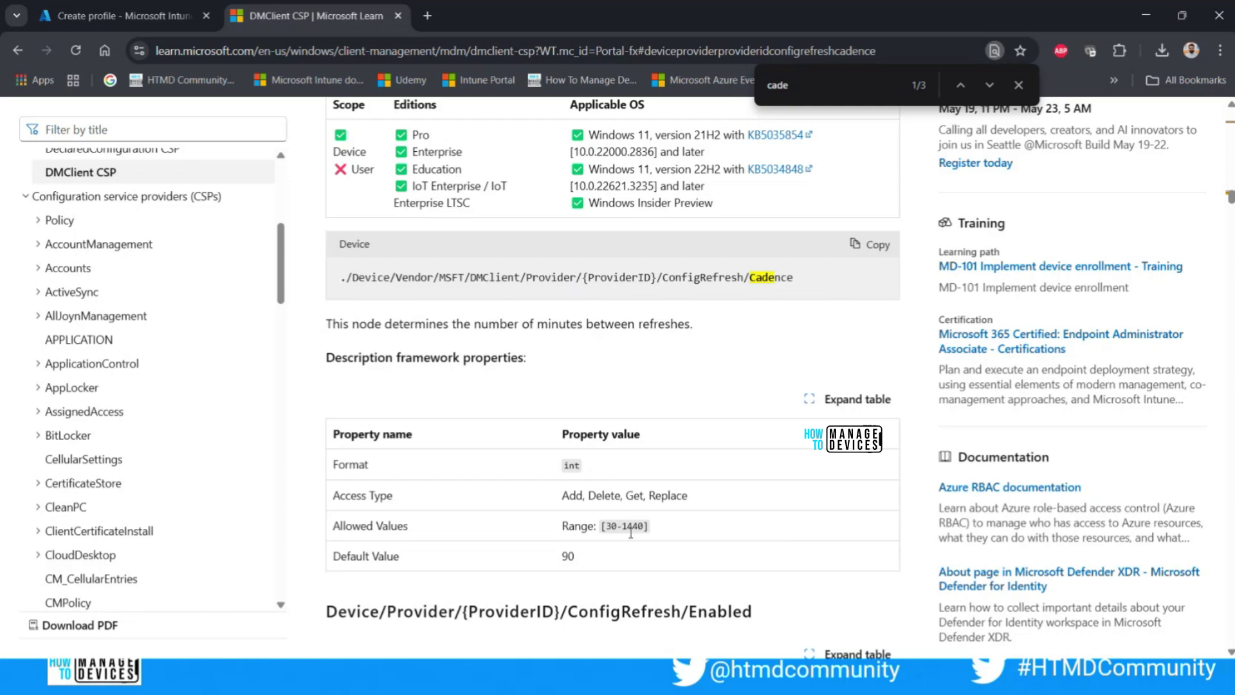
mouse_move(621, 529)
mouse_down()
mouse_move(644, 529)
mouse_move(624, 531)
mouse_up()
click(642, 529)
double_click(632, 526)
double_click(569, 557)
click(116, 16)
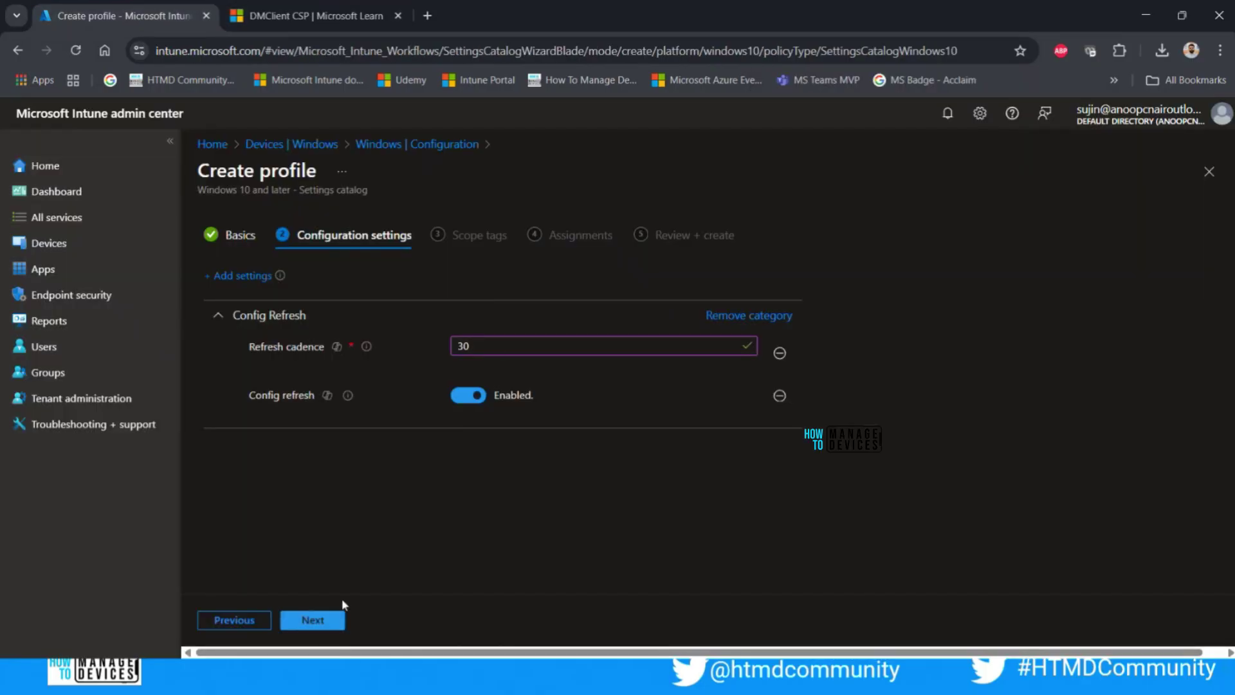
Skip scope tags, include the HTMD - Test Computers group, and proceed to Review + create.
click(322, 621)
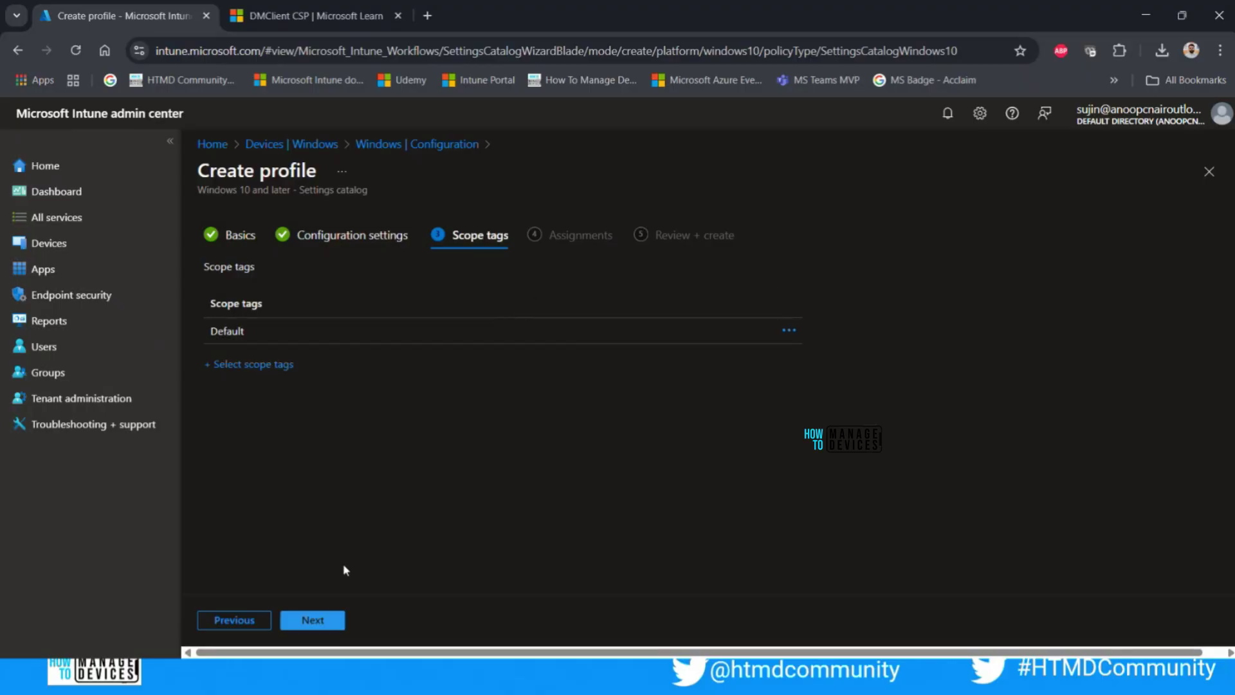
click(317, 619)
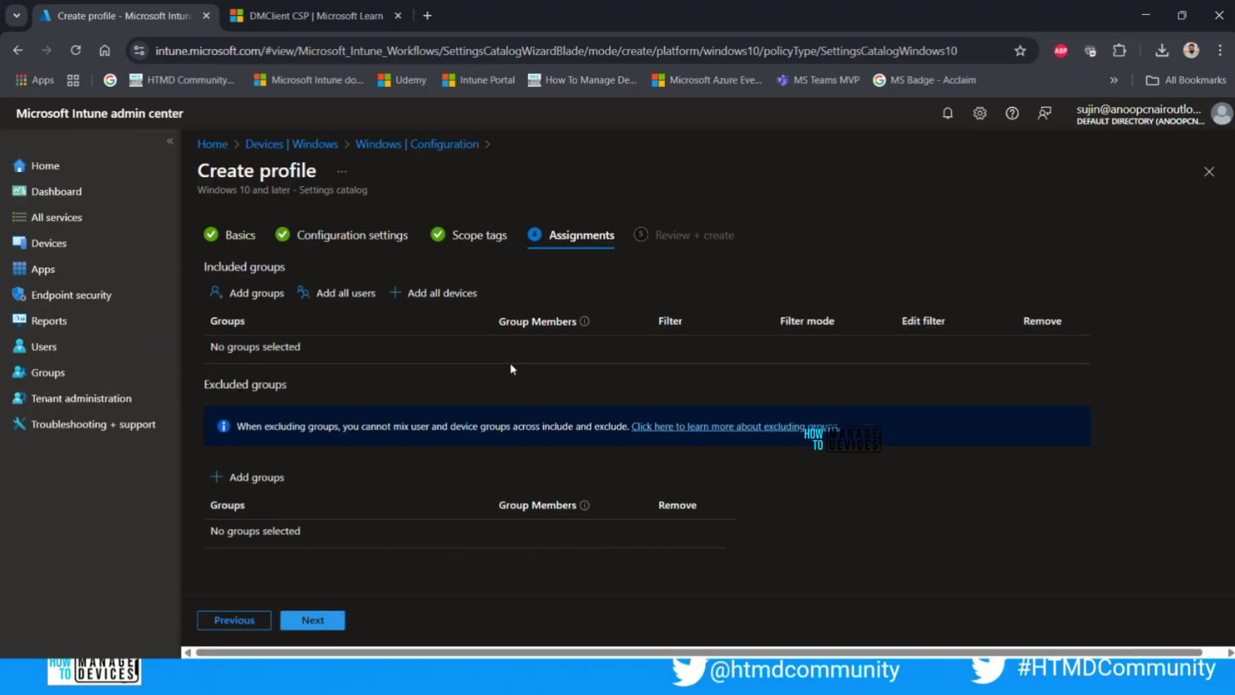
click(254, 293)
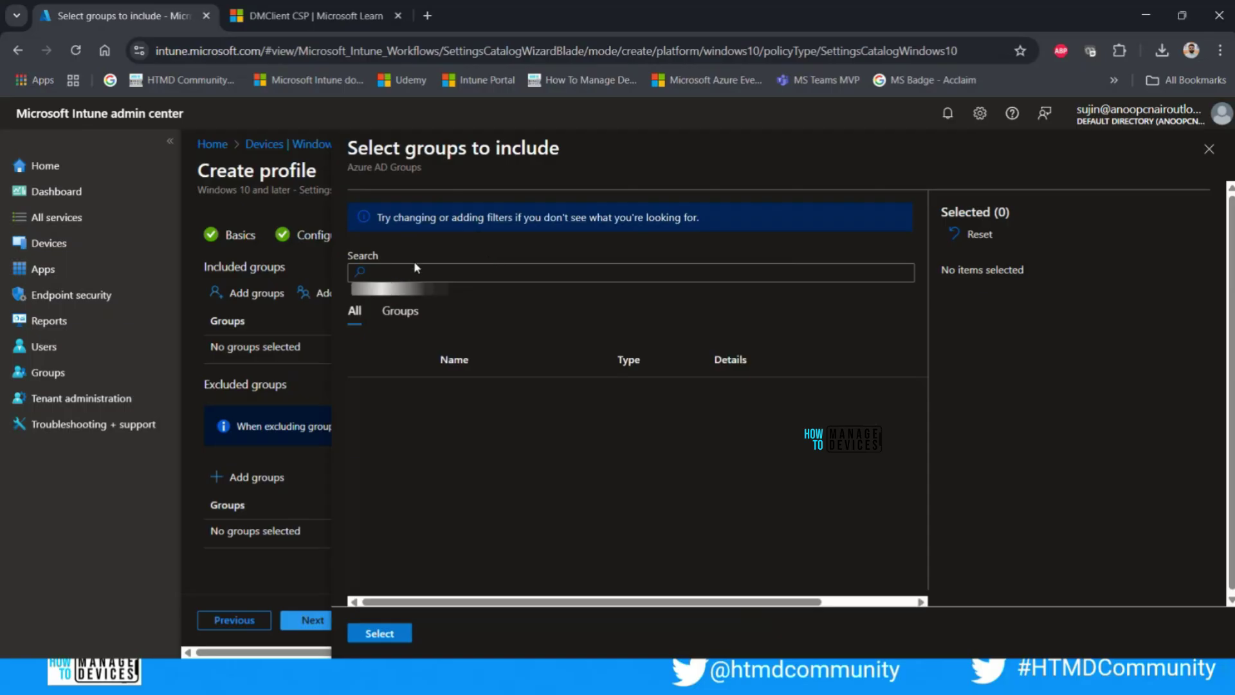
click(414, 269)
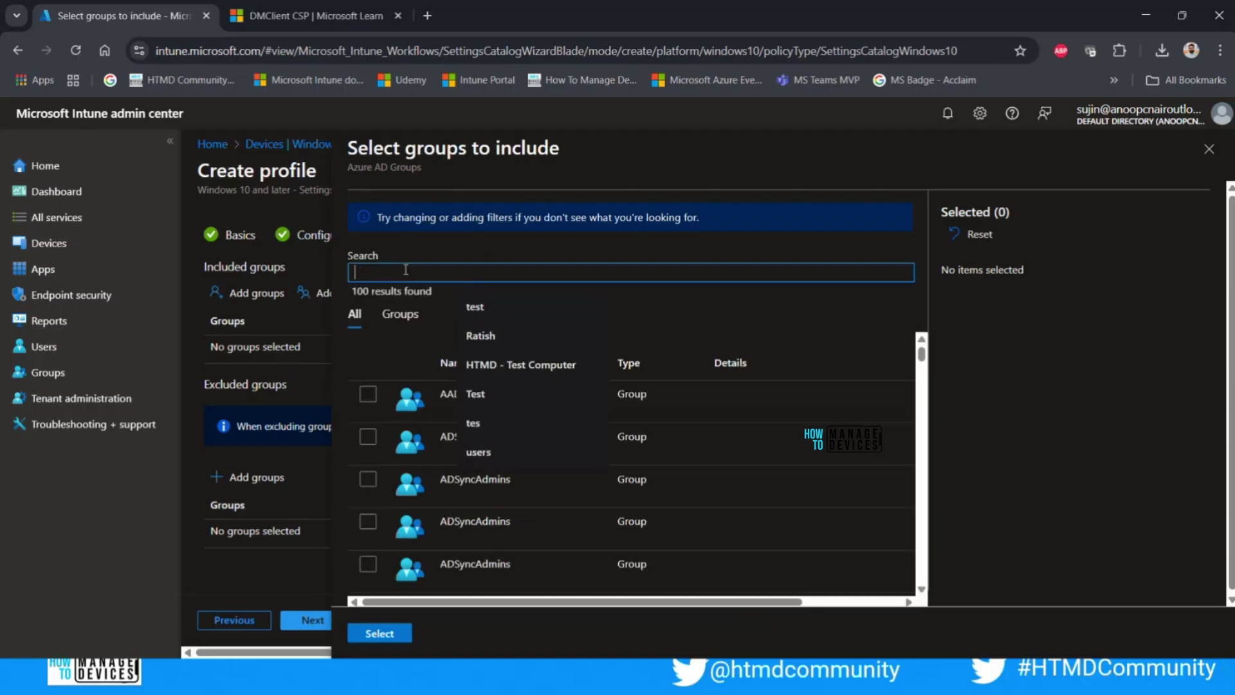
click(513, 363)
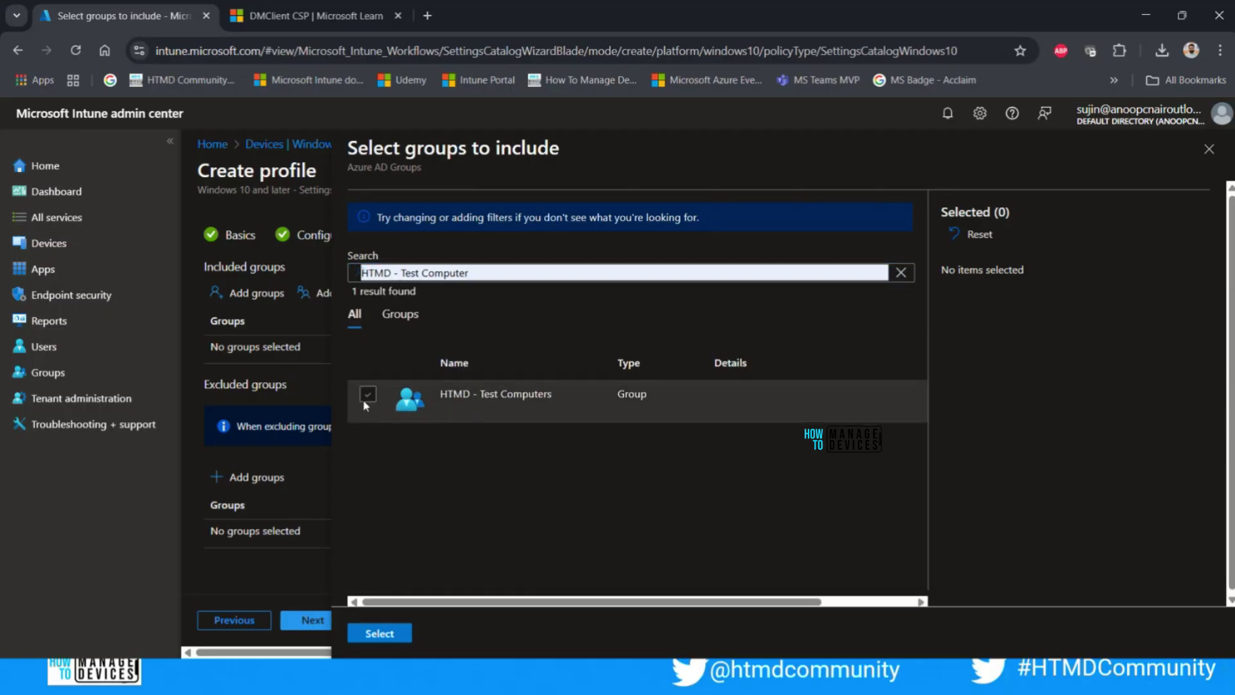
click(365, 397)
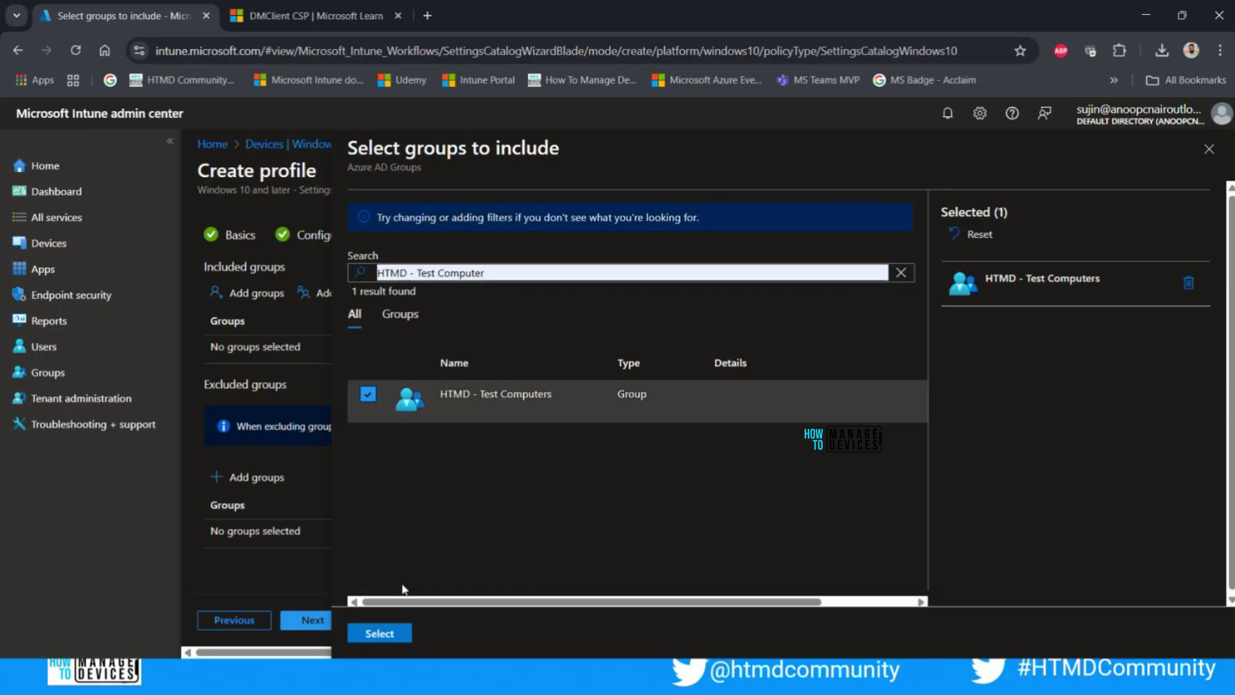
click(380, 634)
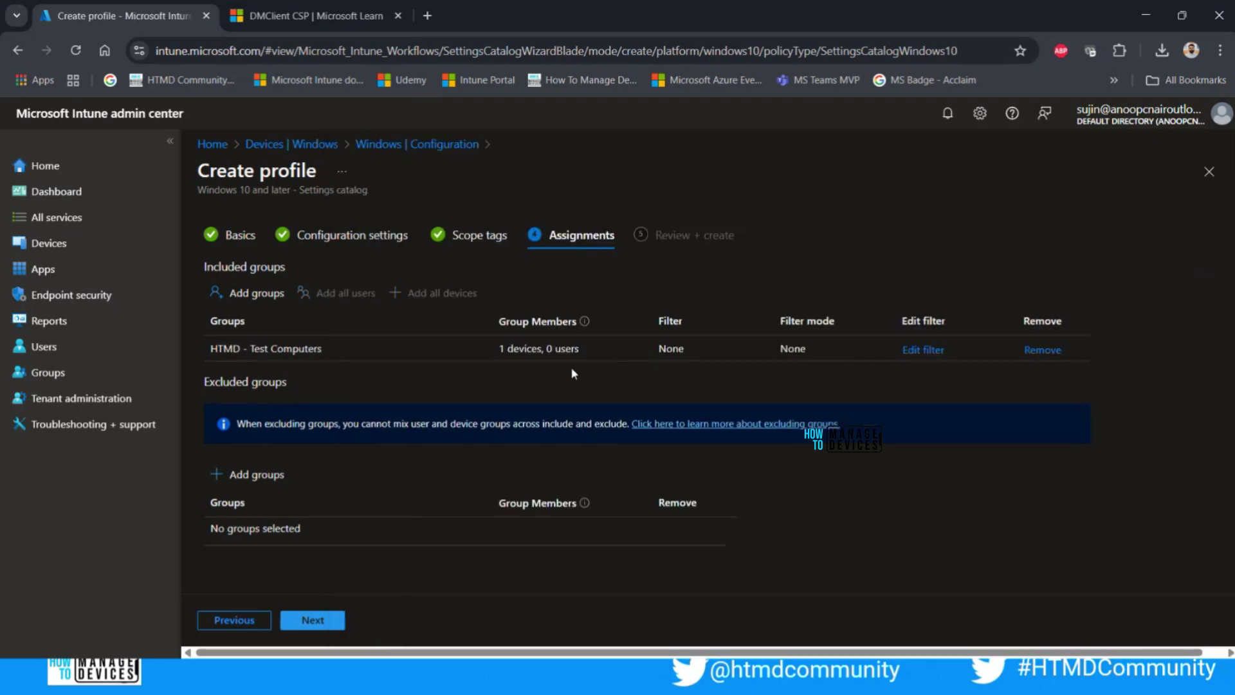
click(328, 620)
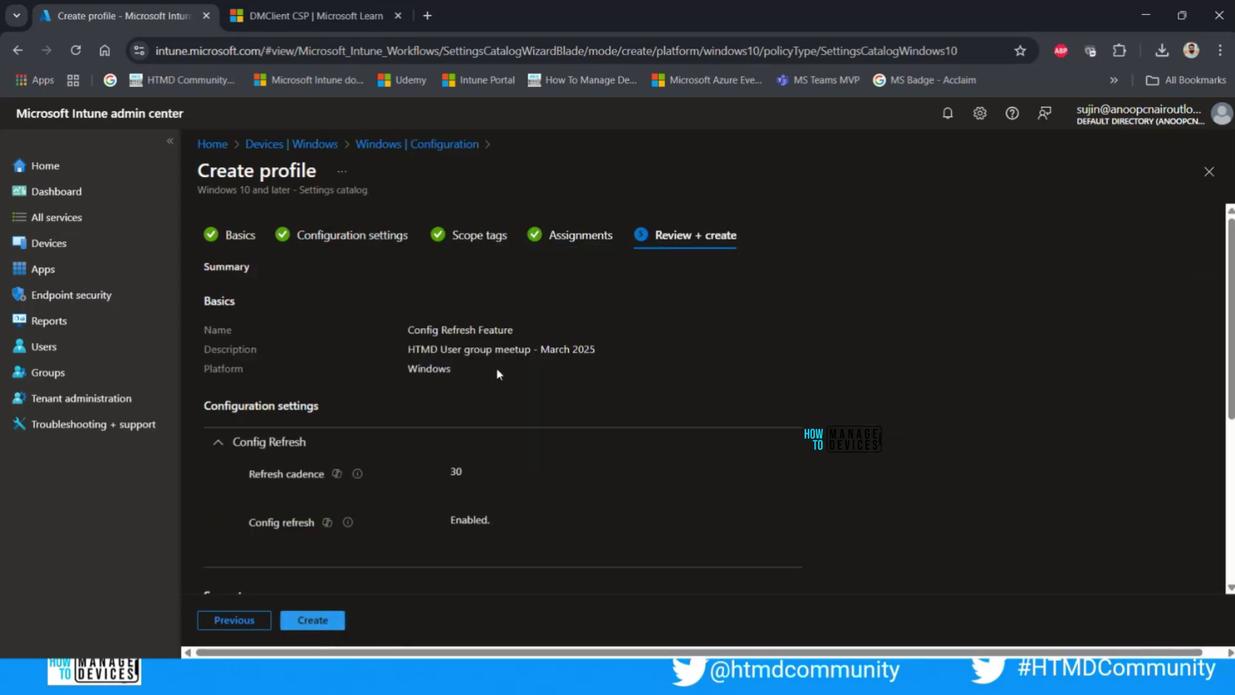
Review the summary showing Config refresh Enabled and create the Config Refresh Feature policy.
scroll(496, 368, down, 3)
drag(447, 309, 529, 317)
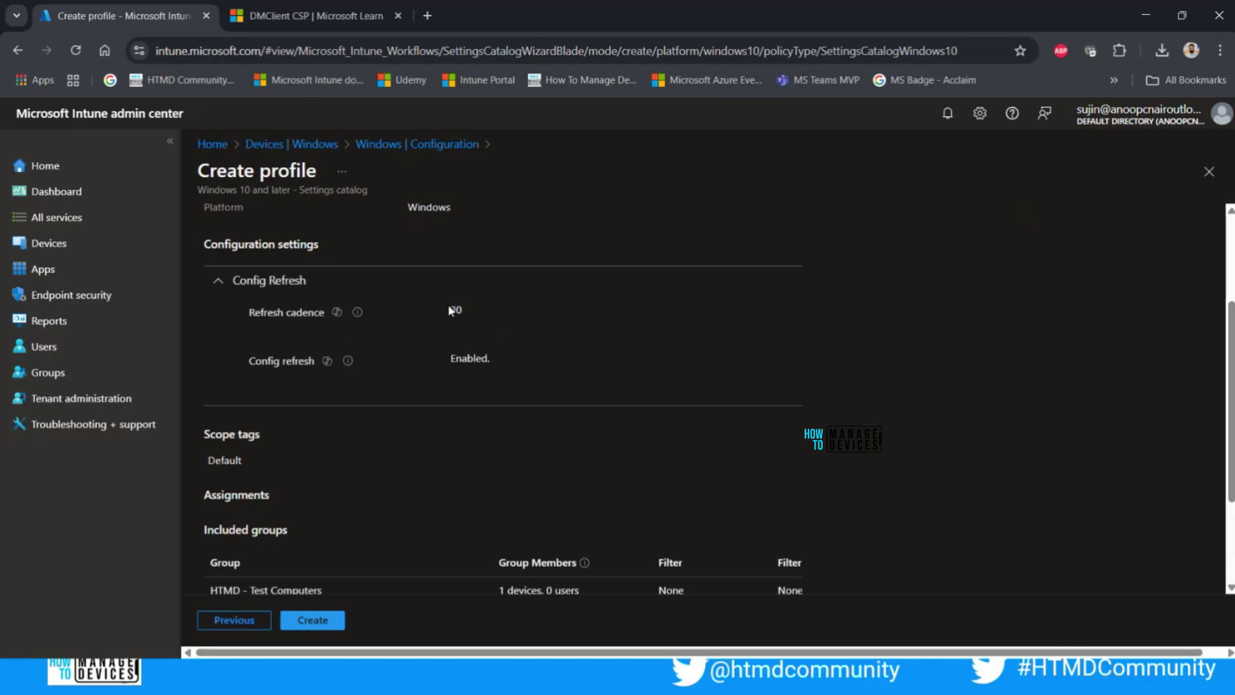
drag(452, 355, 541, 362)
click(415, 299)
scroll(433, 412, down, 2)
click(315, 621)
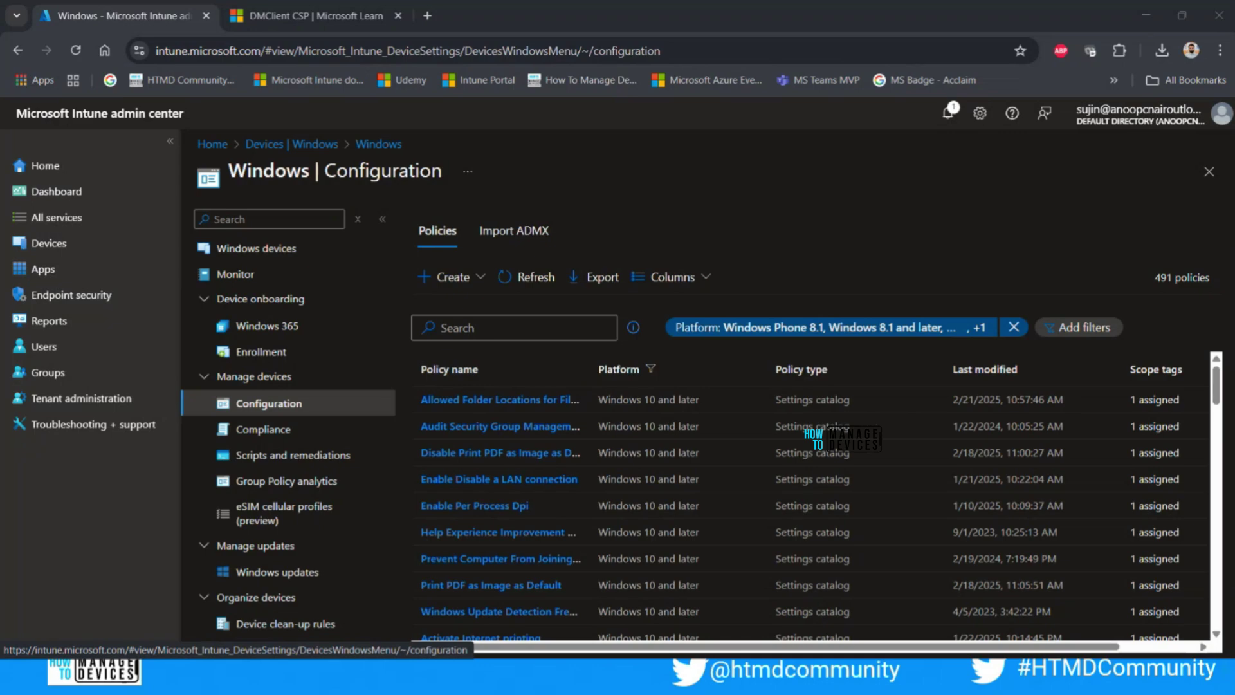
key(alt+Tab)
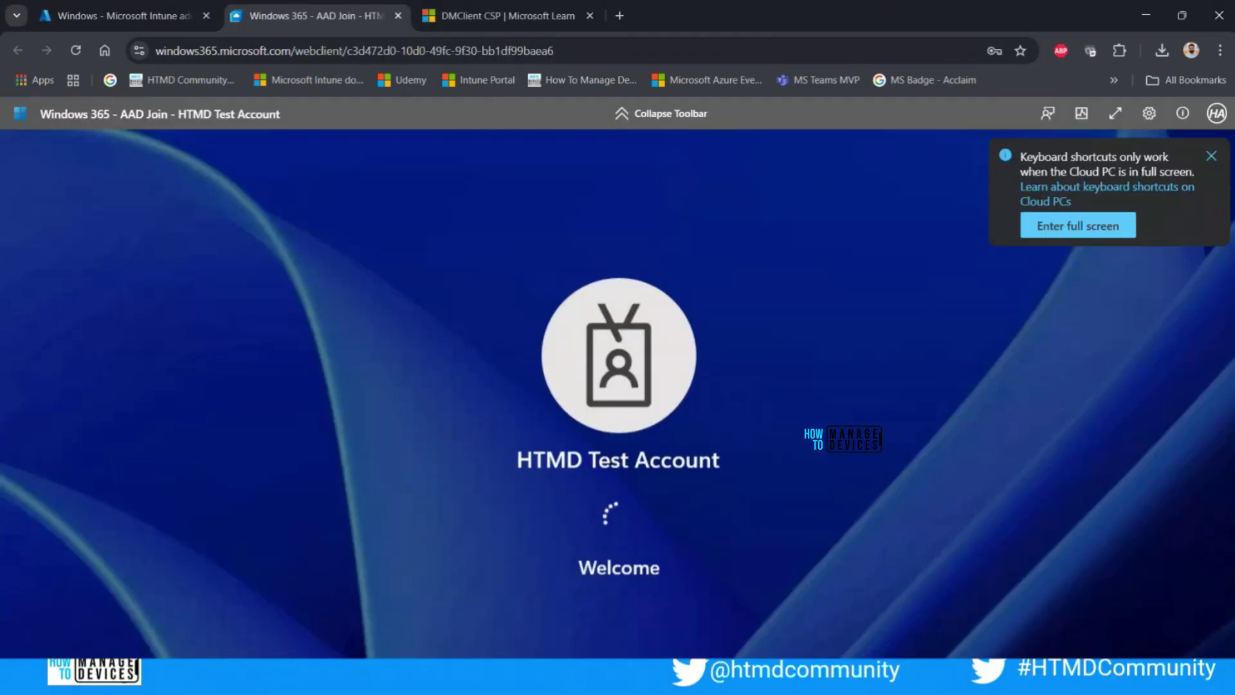
In Task Scheduler, open the EnterpriseMgmtNonCritical enrollment folder's scheduled task.
click(1212, 156)
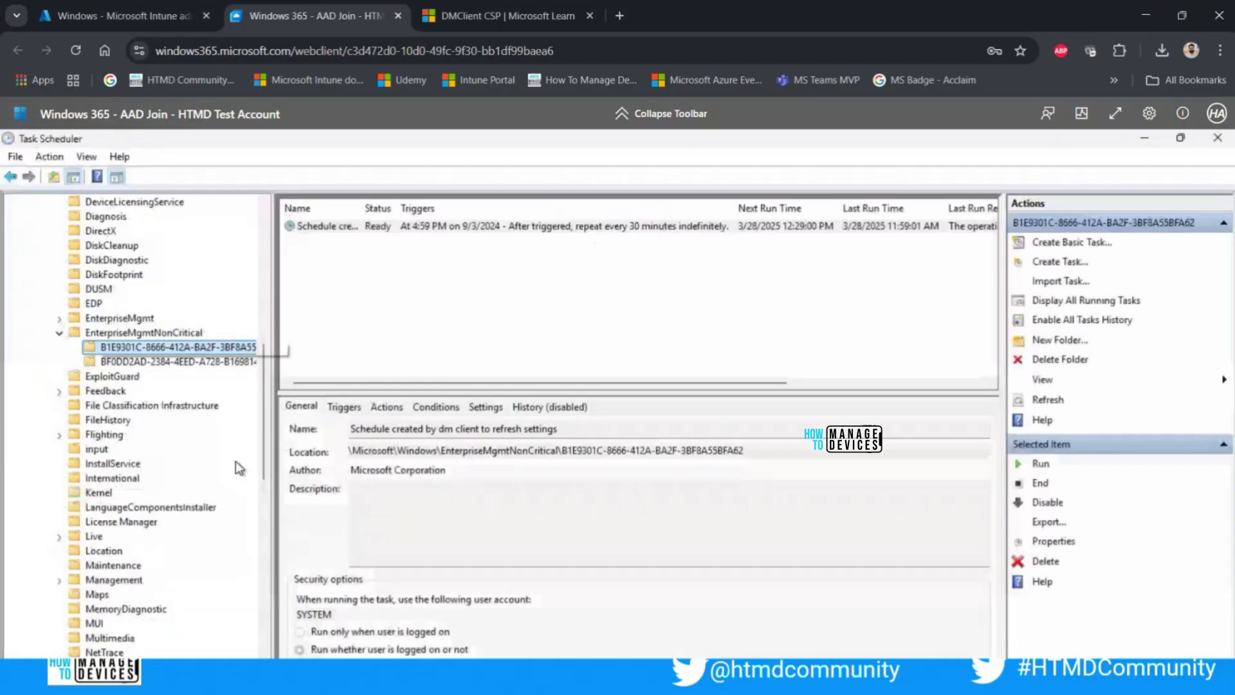
scroll(218, 389, up, 1)
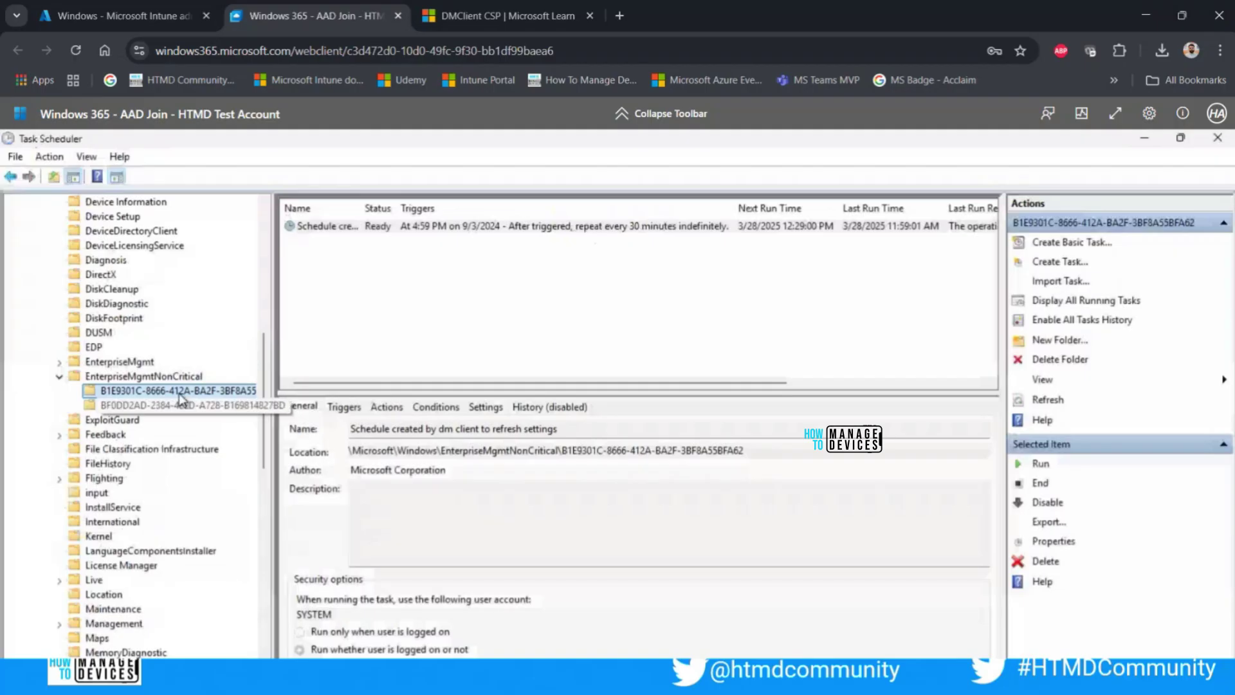
scroll(195, 338, up, 11)
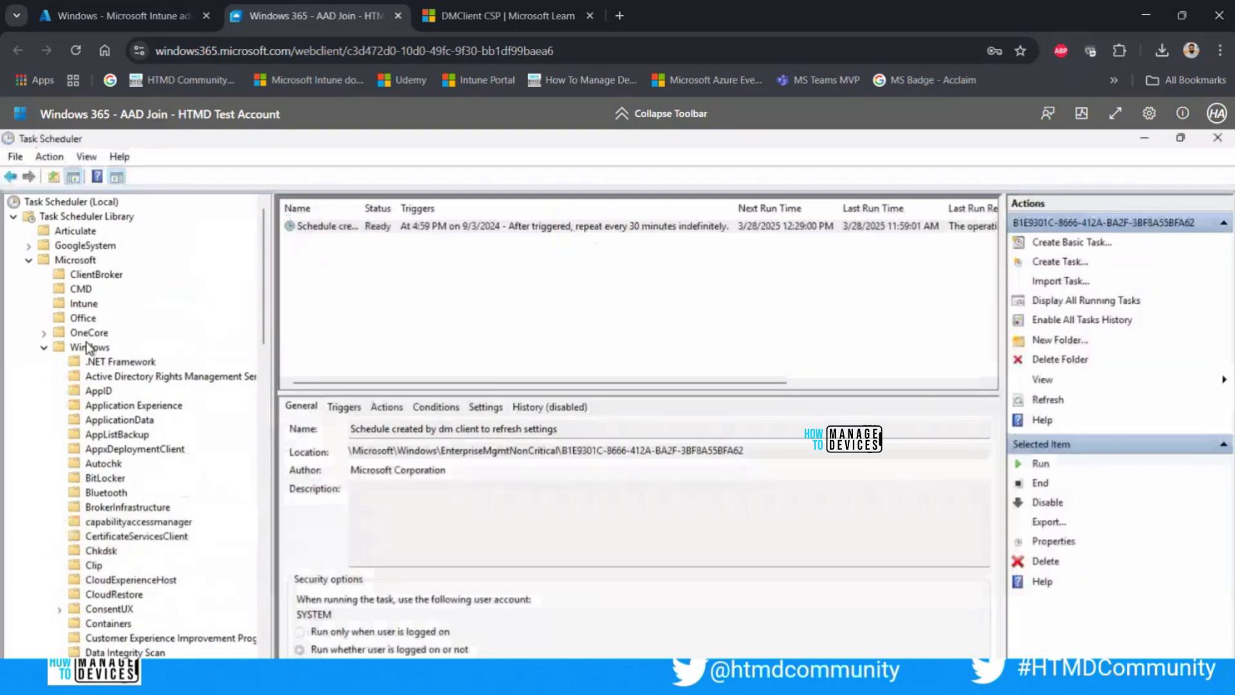
scroll(92, 353, down, 9)
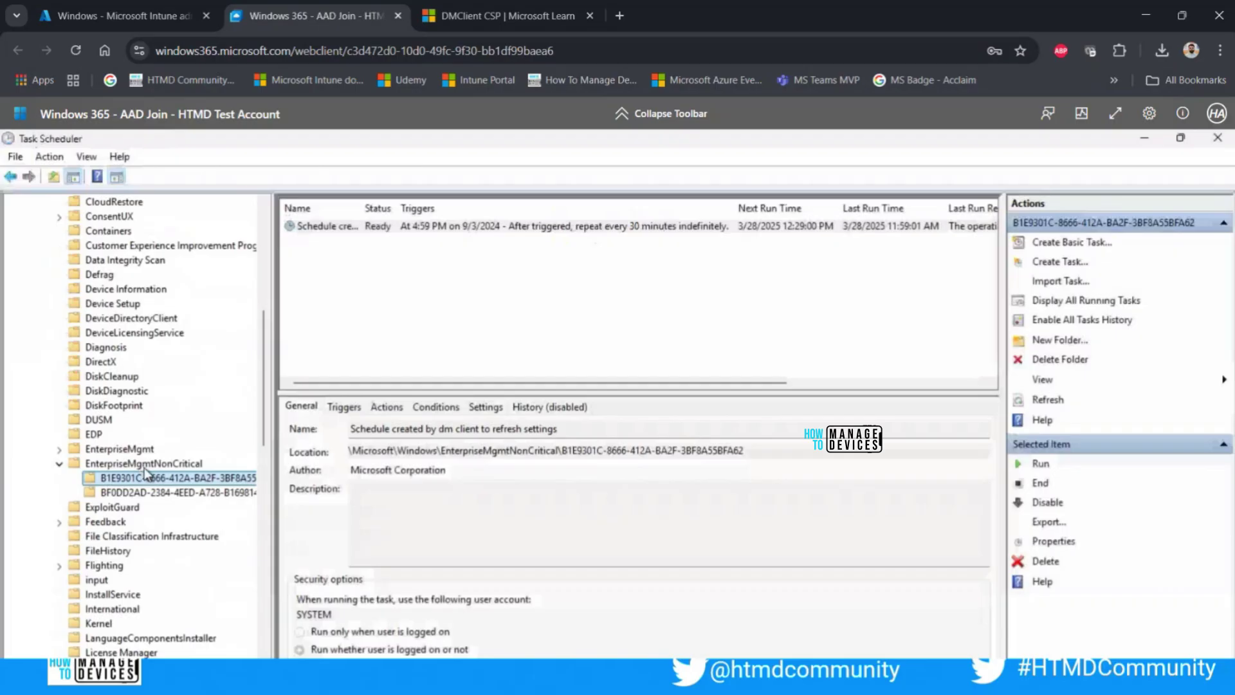
click(144, 468)
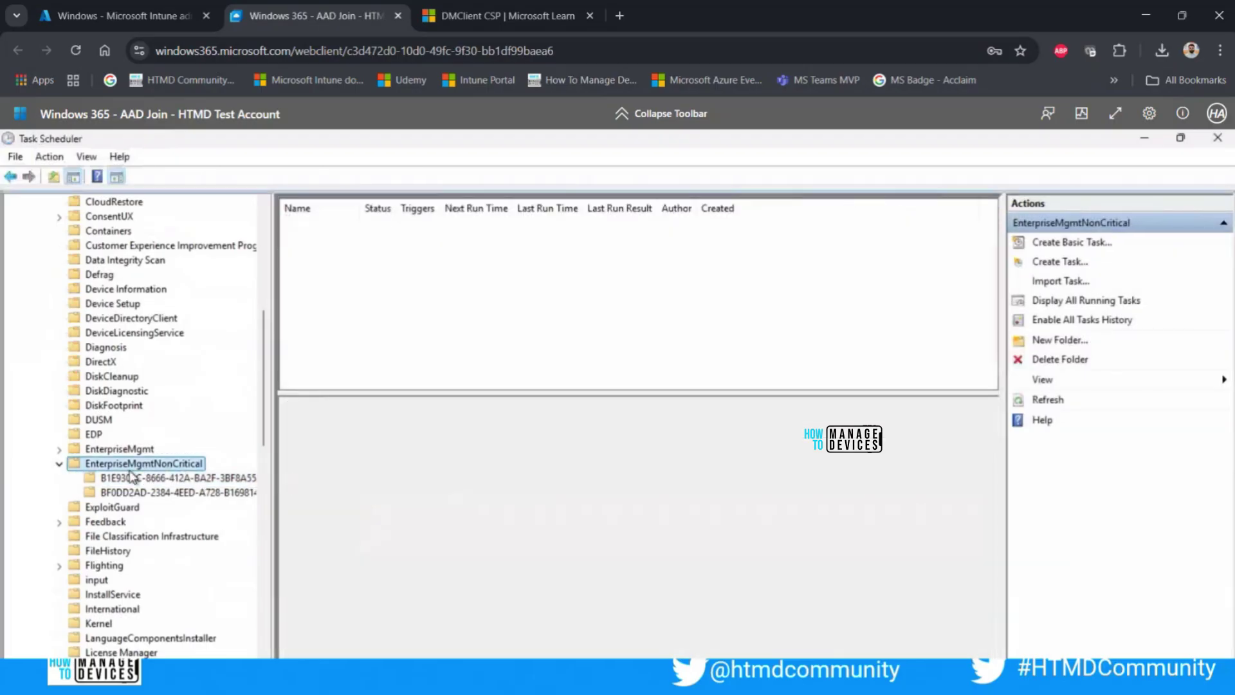
click(203, 477)
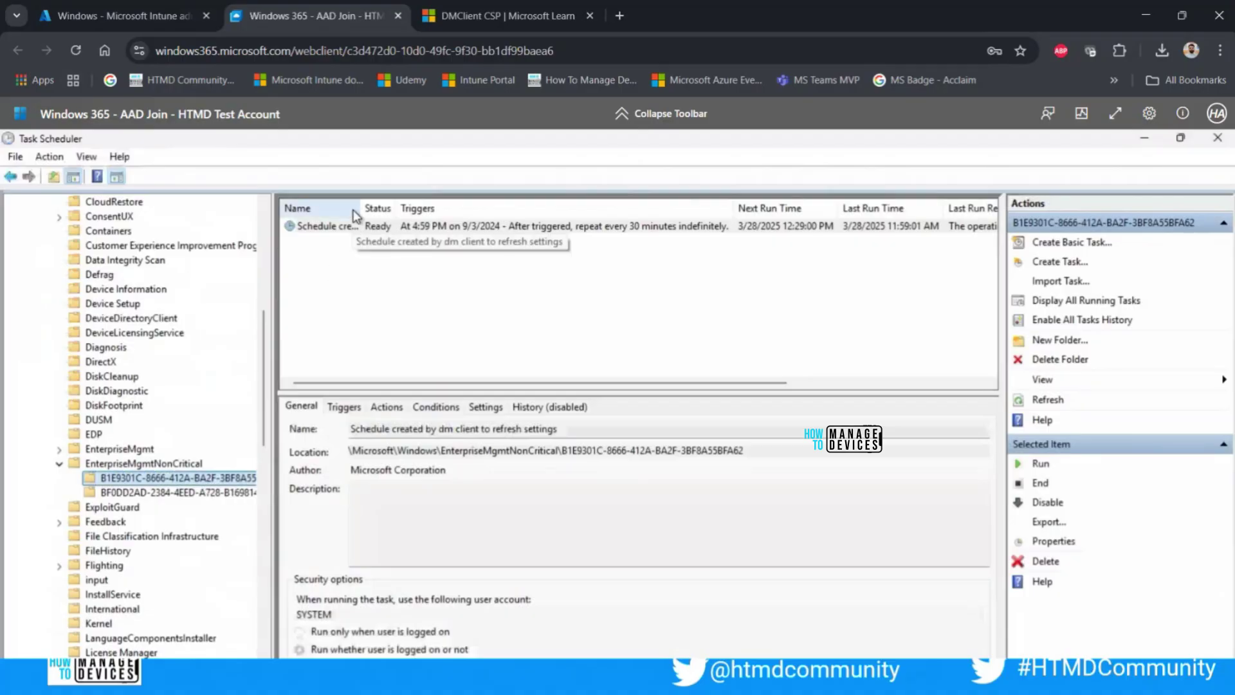
Widen the columns to confirm the task repeats every 30 minutes, then minimize Task Scheduler.
drag(360, 207, 446, 213)
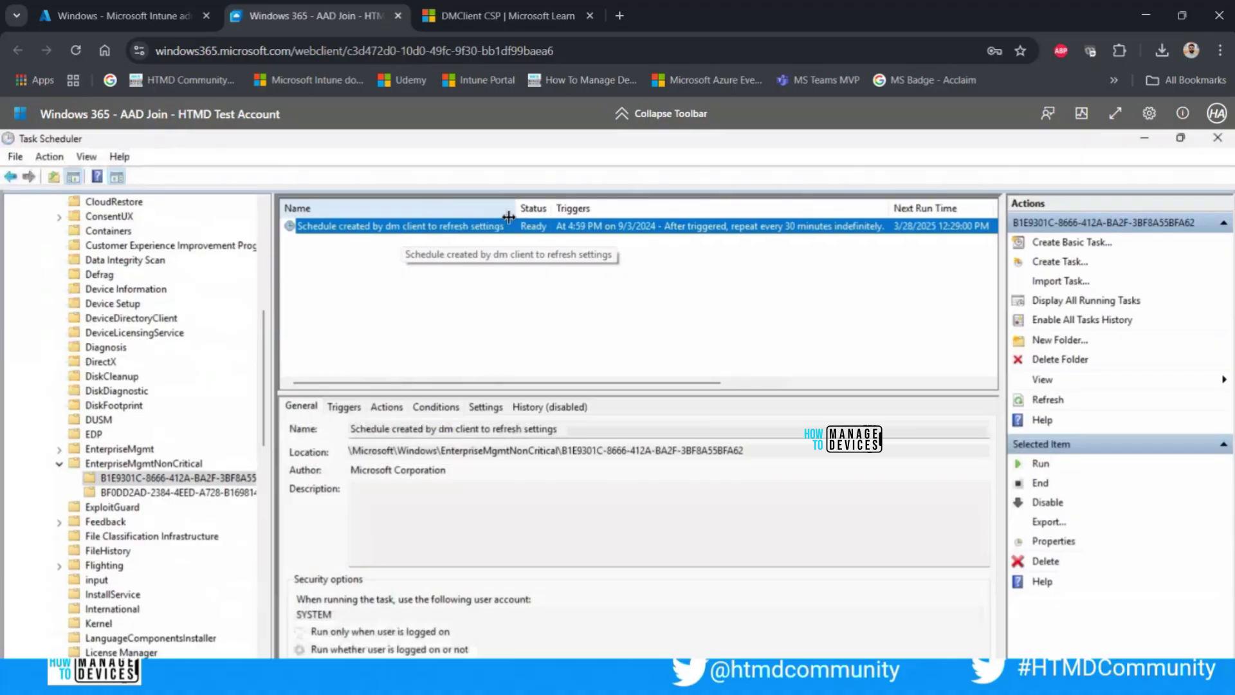
double_click(452, 206)
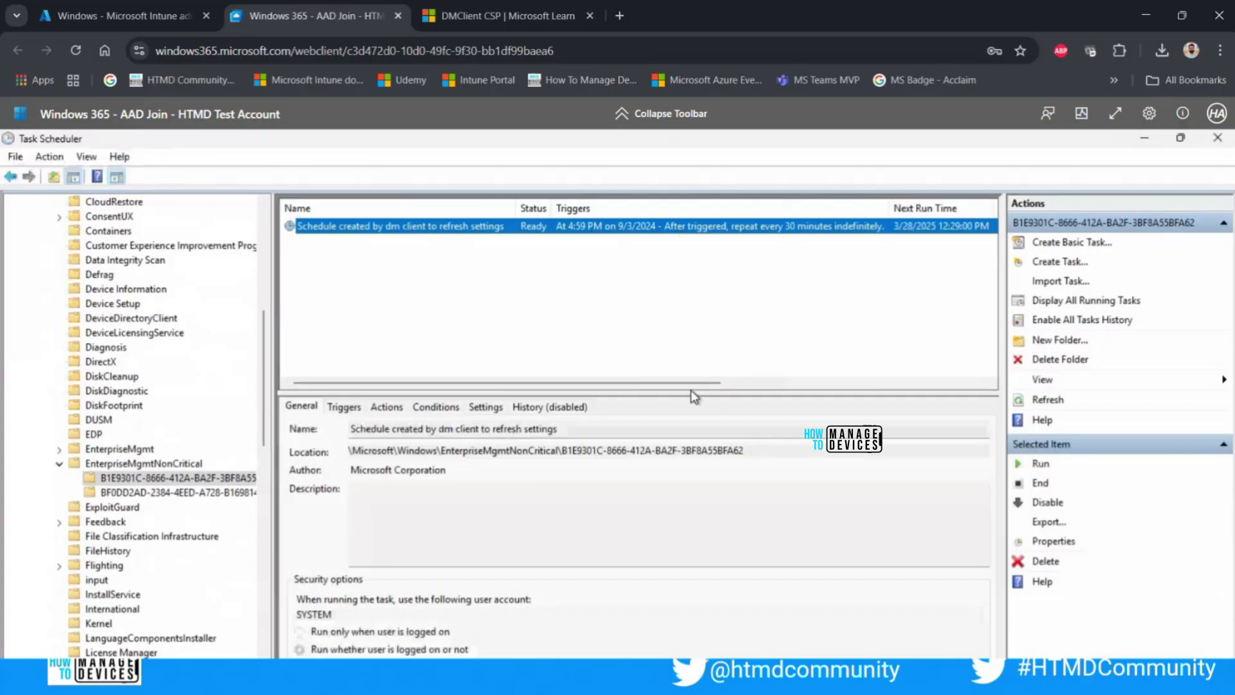
drag(732, 384, 831, 383)
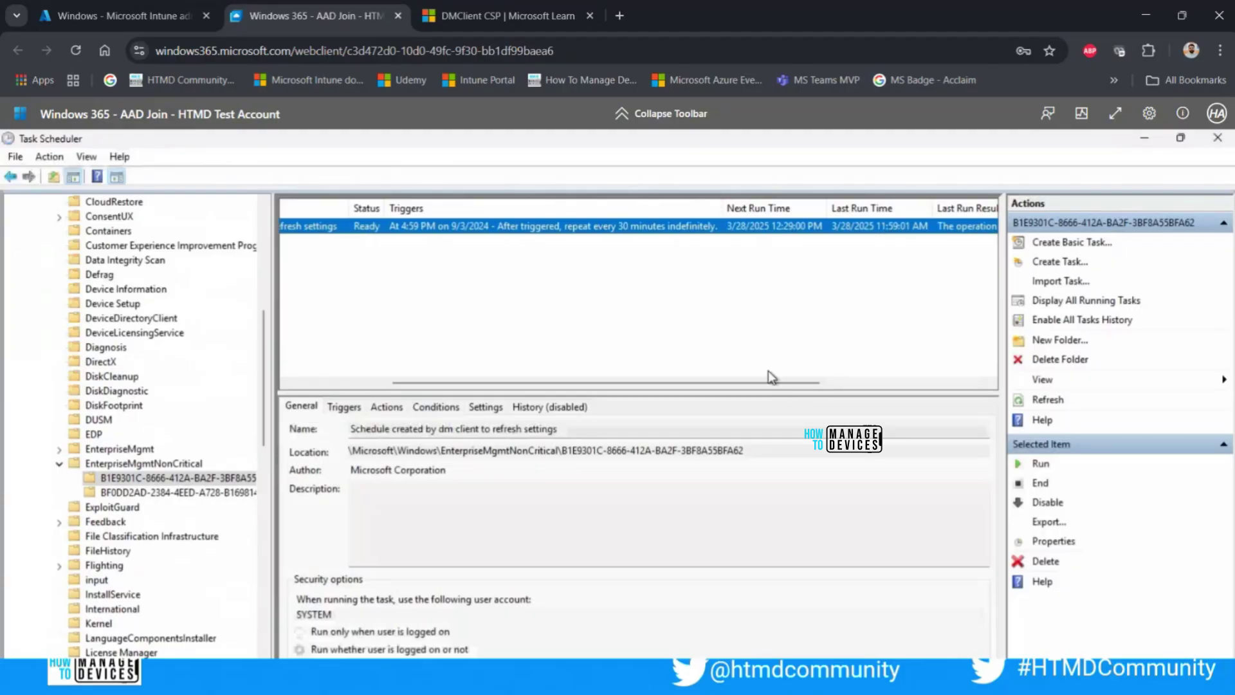
drag(782, 383, 530, 385)
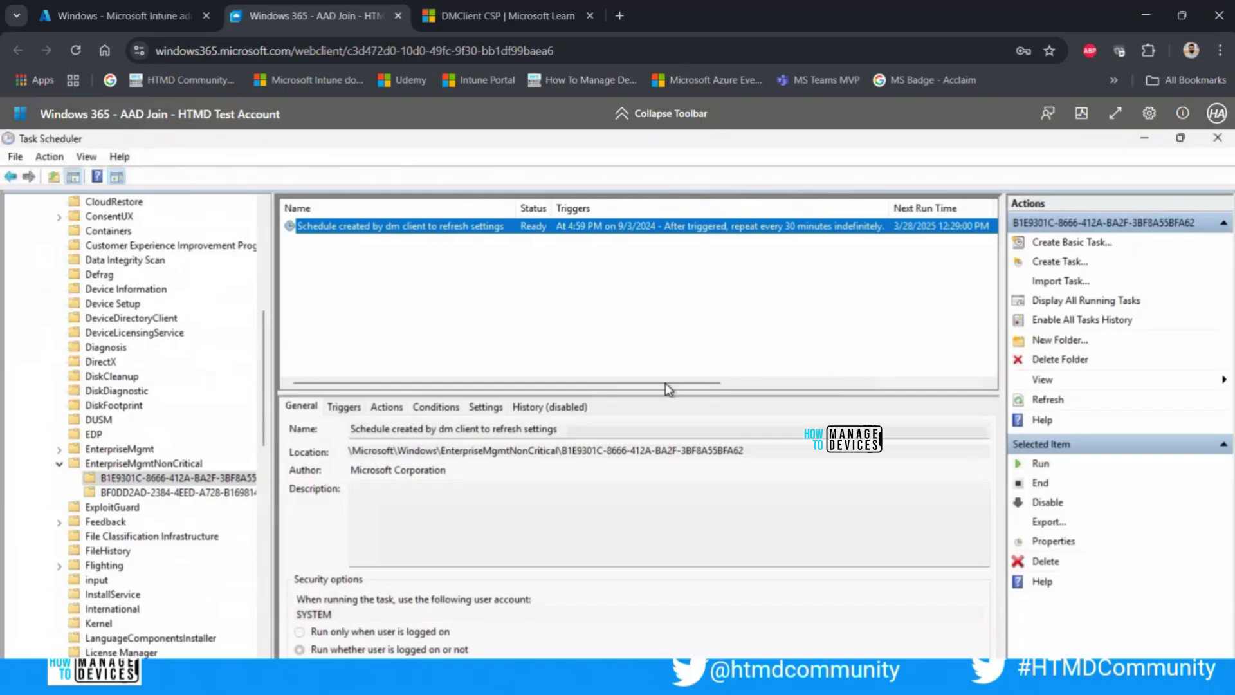
click(1146, 140)
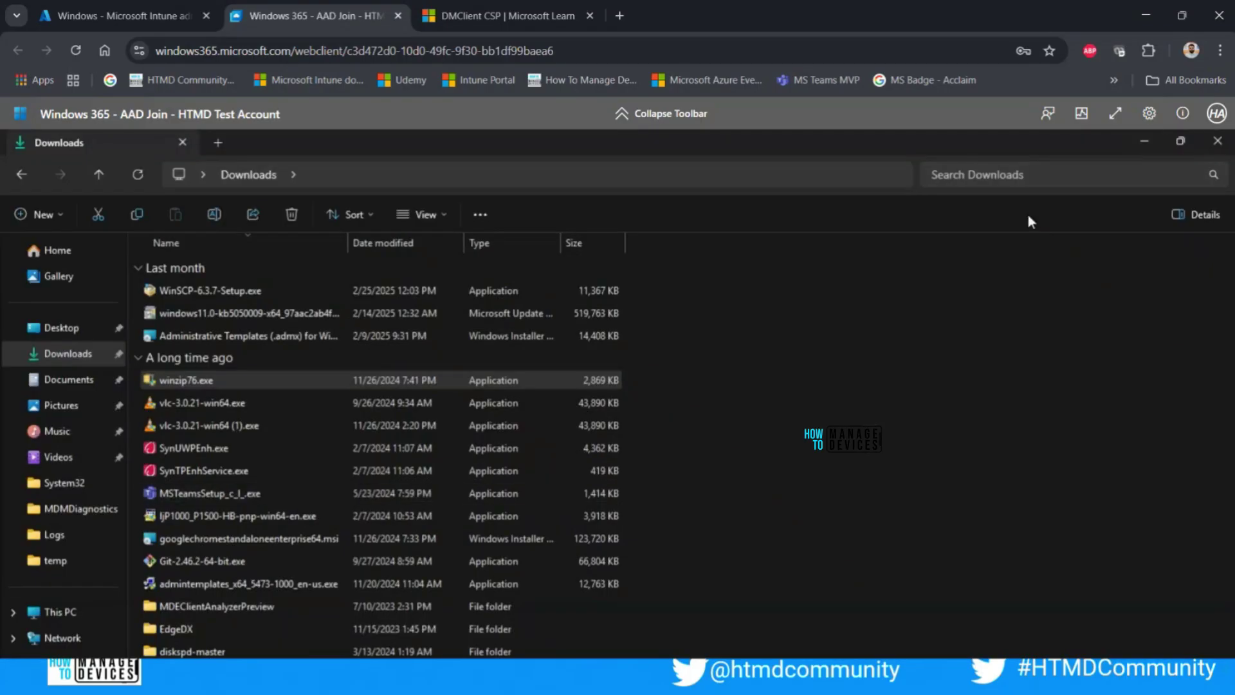
Bring Registry Editor forward full screen and open the enrollment's ConfigRefresh key.
click(1116, 113)
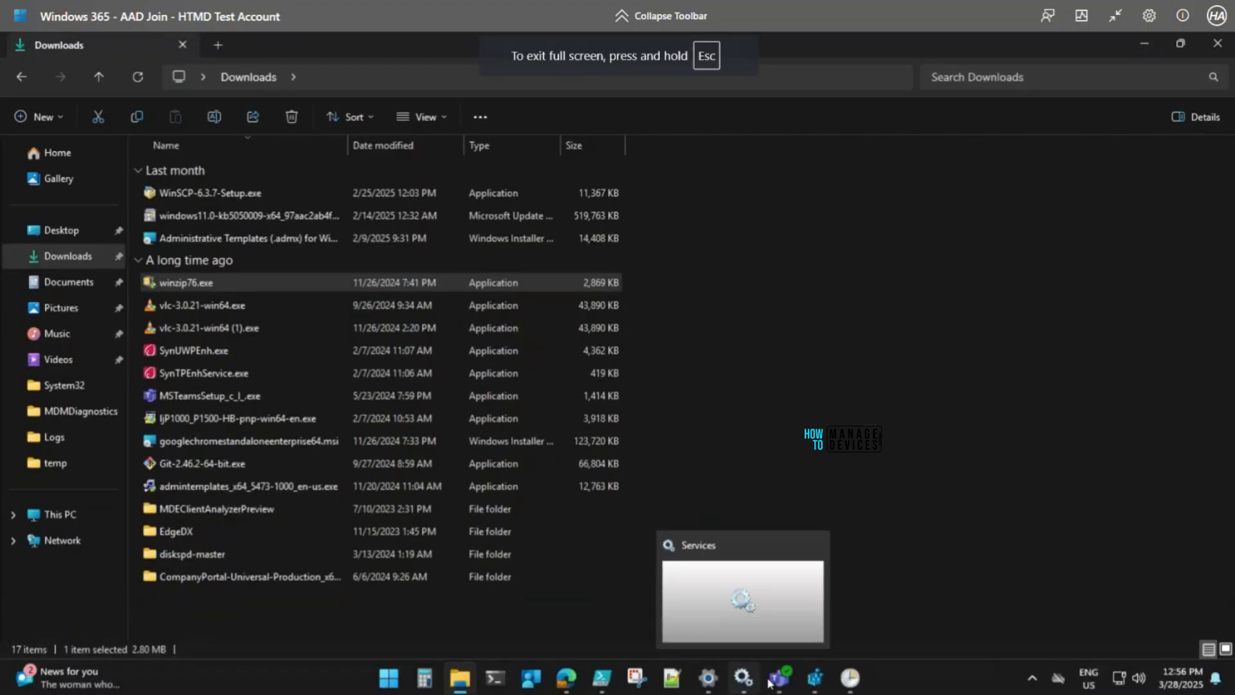
click(815, 678)
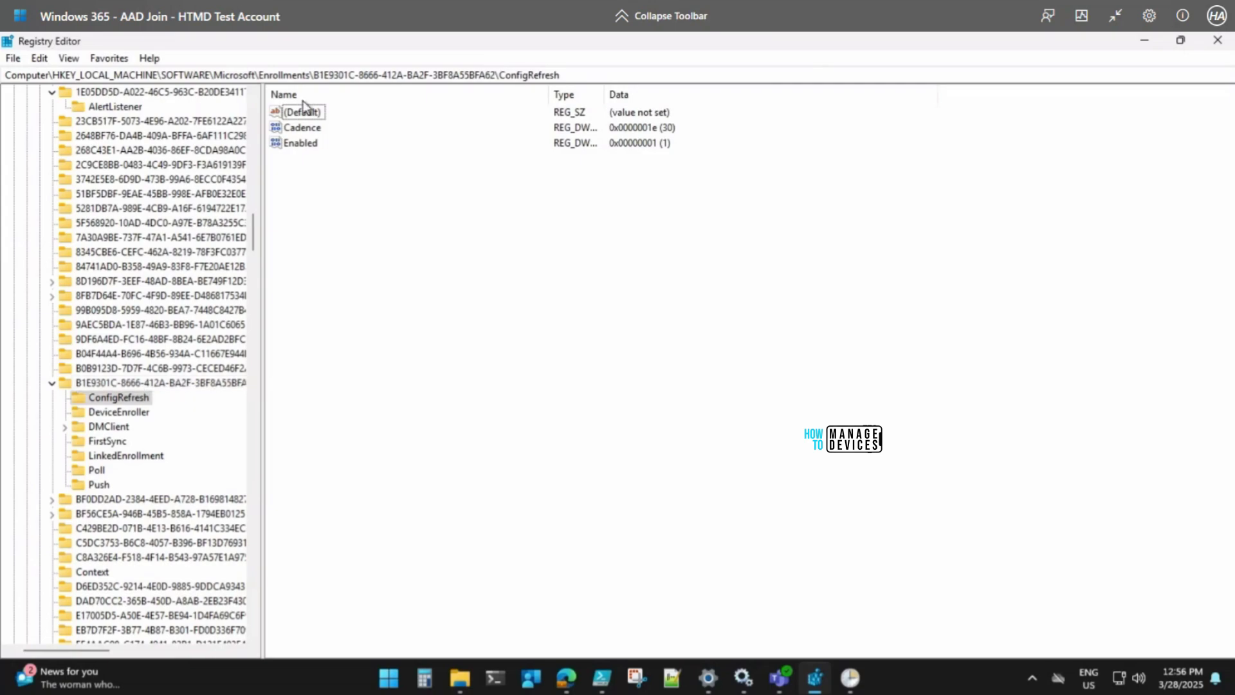
click(249, 76)
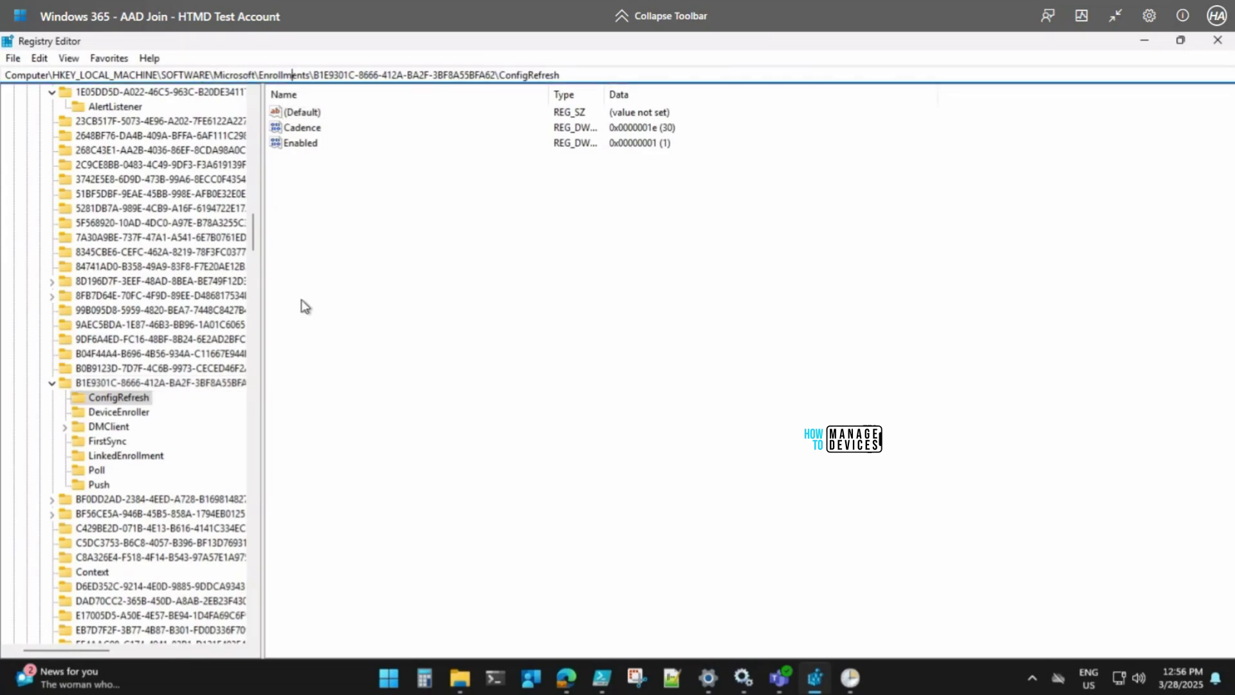
click(156, 384)
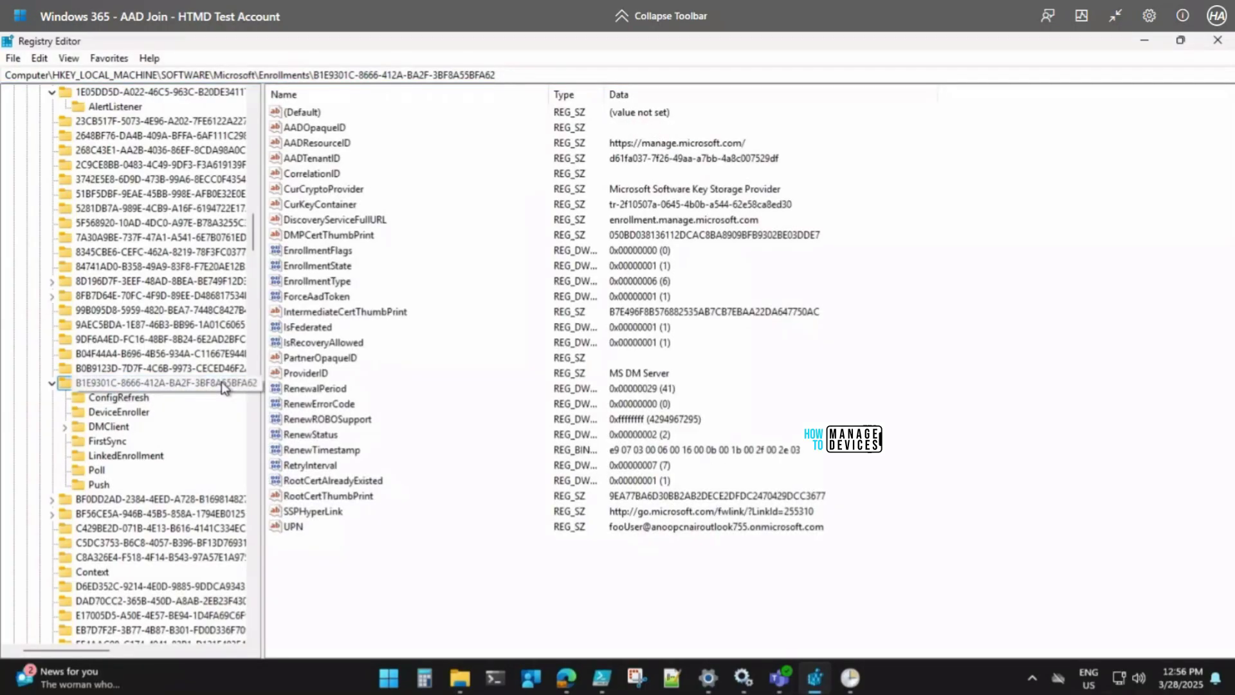
click(143, 399)
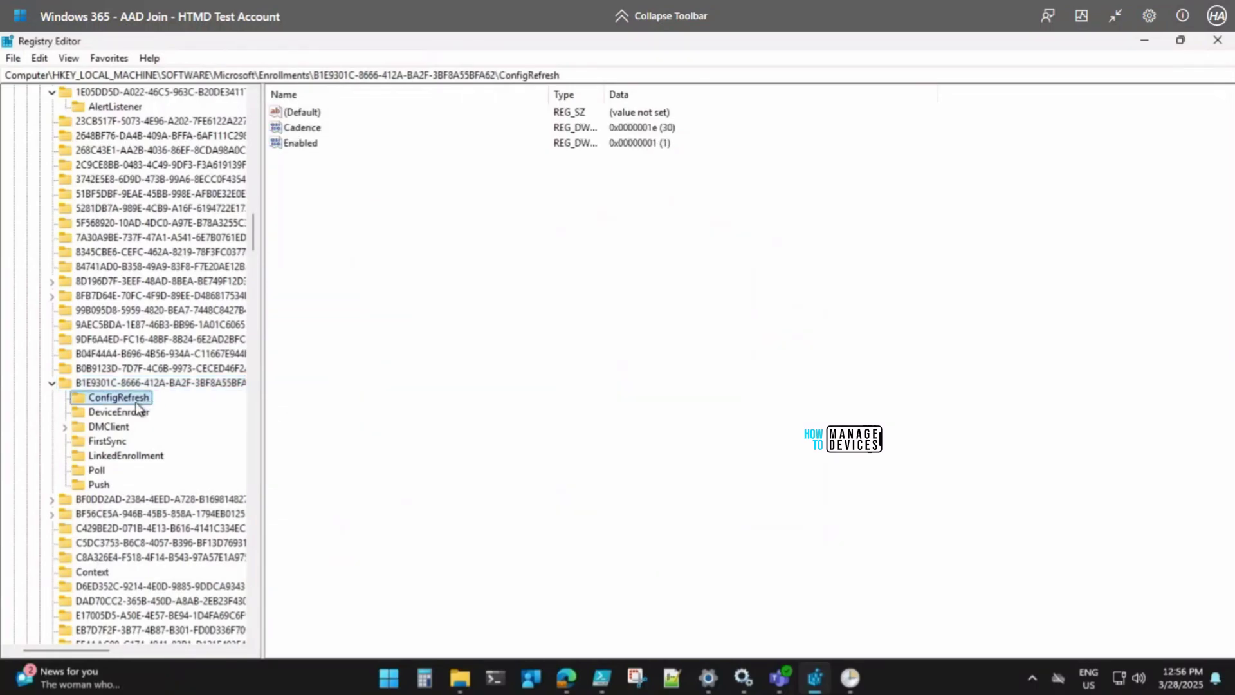
Check that the Enabled value is 1 and Cadence is 30.
click(303, 146)
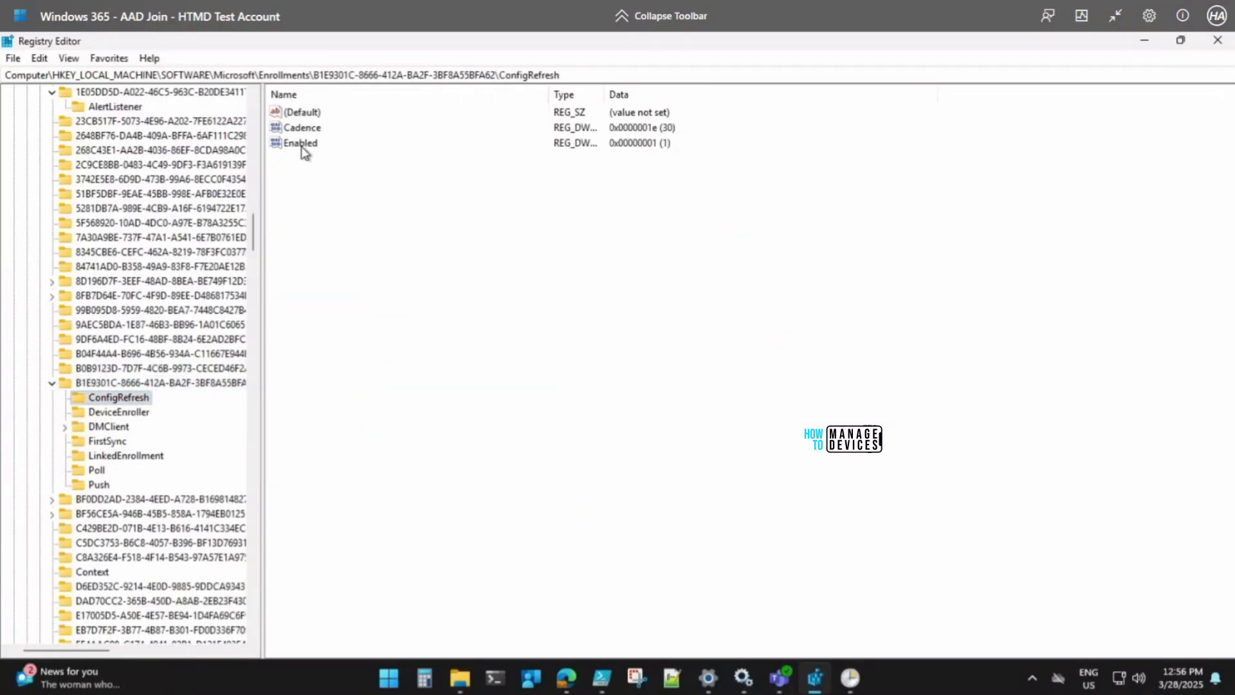
click(664, 149)
click(312, 128)
click(669, 130)
click(308, 145)
scroll(225, 282, up, 5)
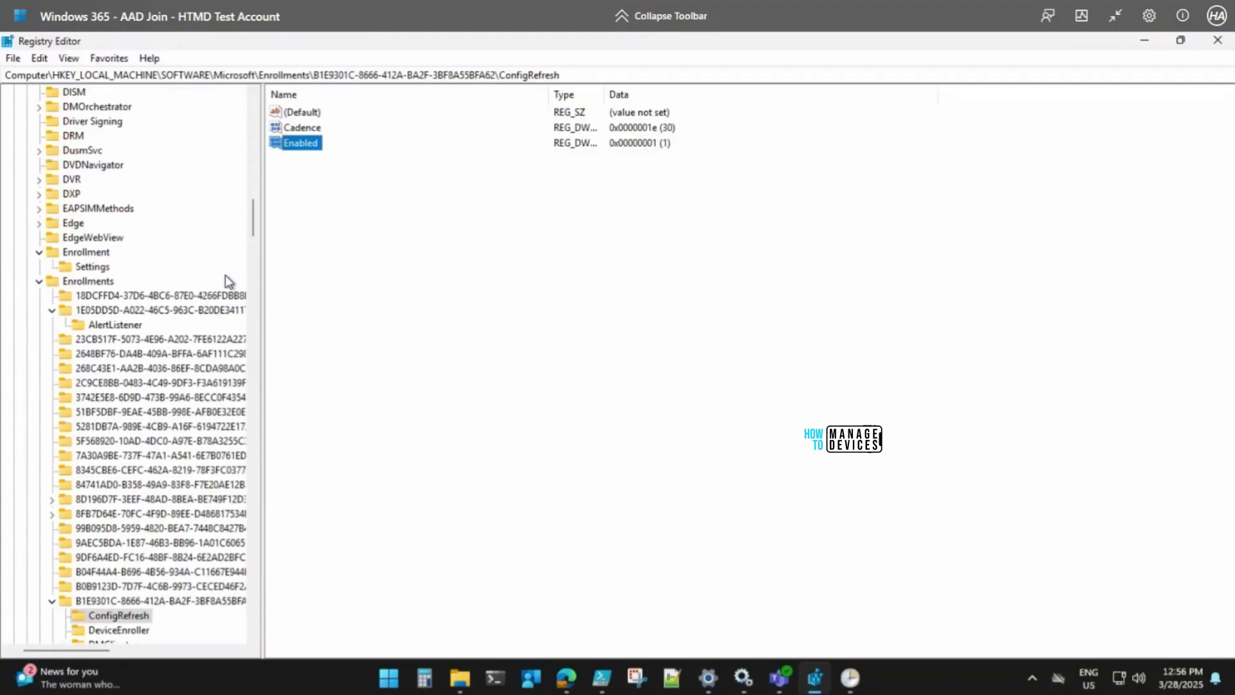
scroll(172, 427, down, 4)
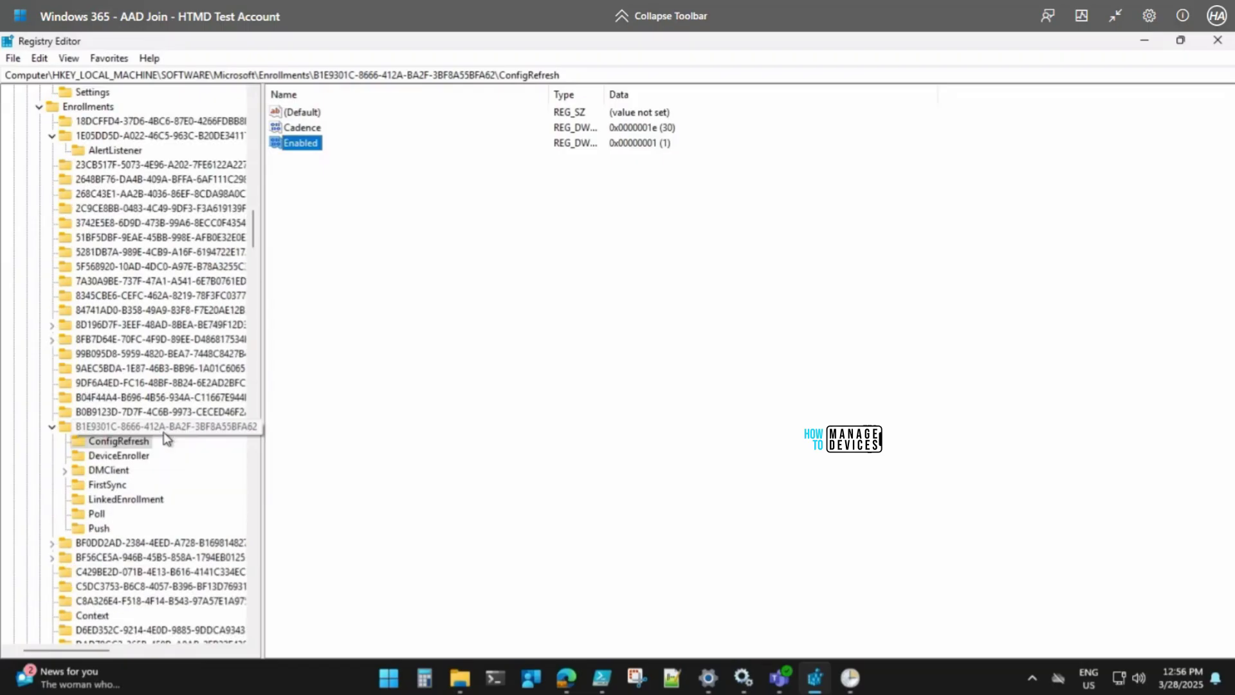
scroll(169, 434, down, 10)
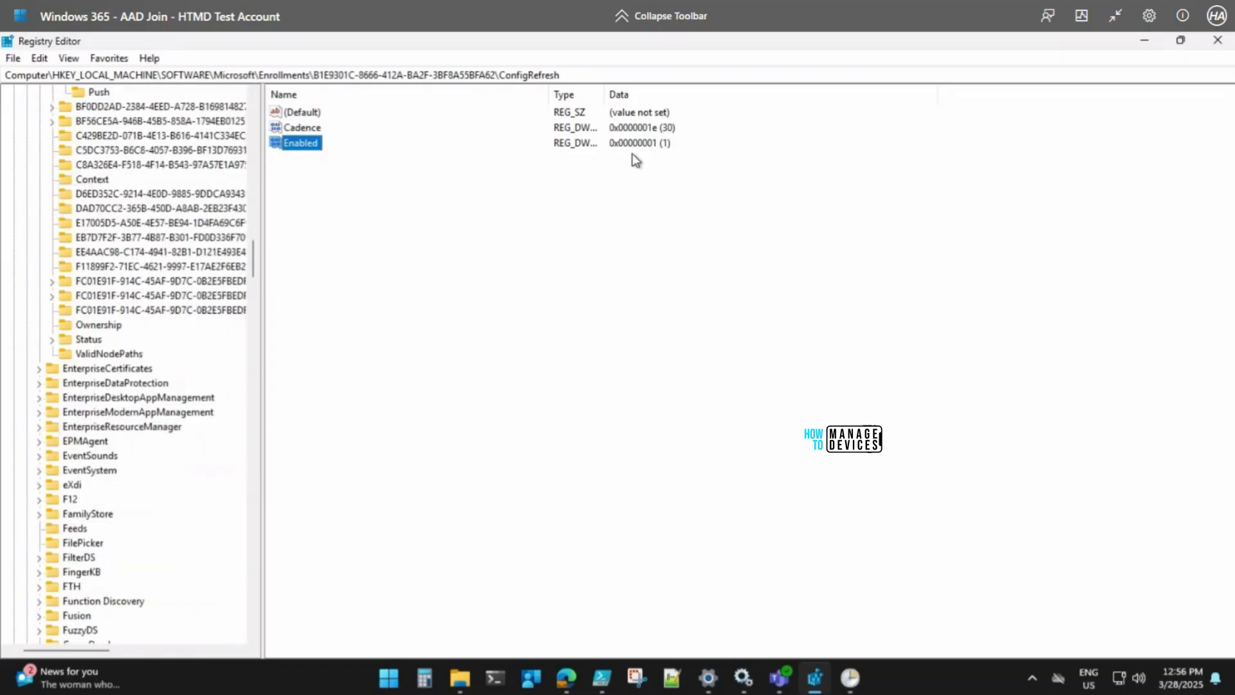
Edit the address bar path to go to HKLM\SOFTWARE\Microsoft\PolicyManager.
click(583, 76)
key(BackSpace)
key(BackSpace)
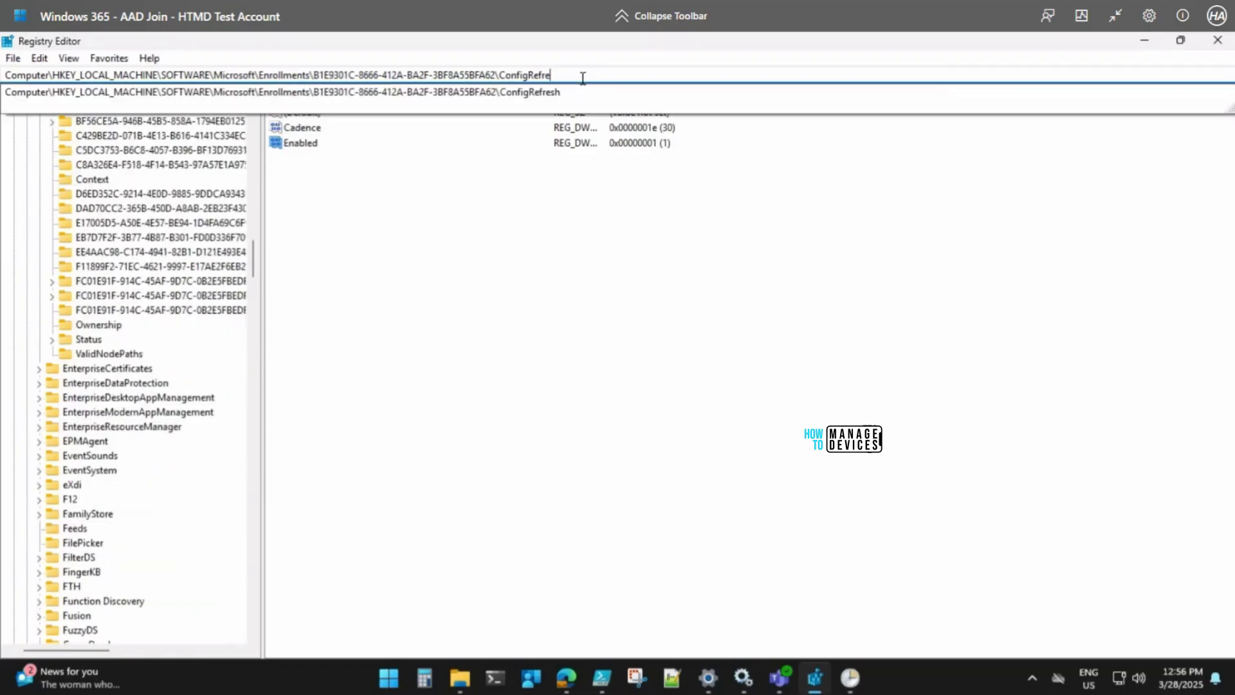
key(BackSpace)
key(BackSpace)
key(BackSpace)
key(BackSpace)
key(BackSpace)
key(BackSpace)
key(BackSpace)
key(BackSpace)
key(BackSpace)
key(BackSpace)
key(BackSpace)
key(BackSpace)
key(BackSpace)
key(BackSpace)
key(BackSpace)
key(BackSpace)
key(BackSpace)
key(BackSpace)
key(BackSpace)
key(BackSpace)
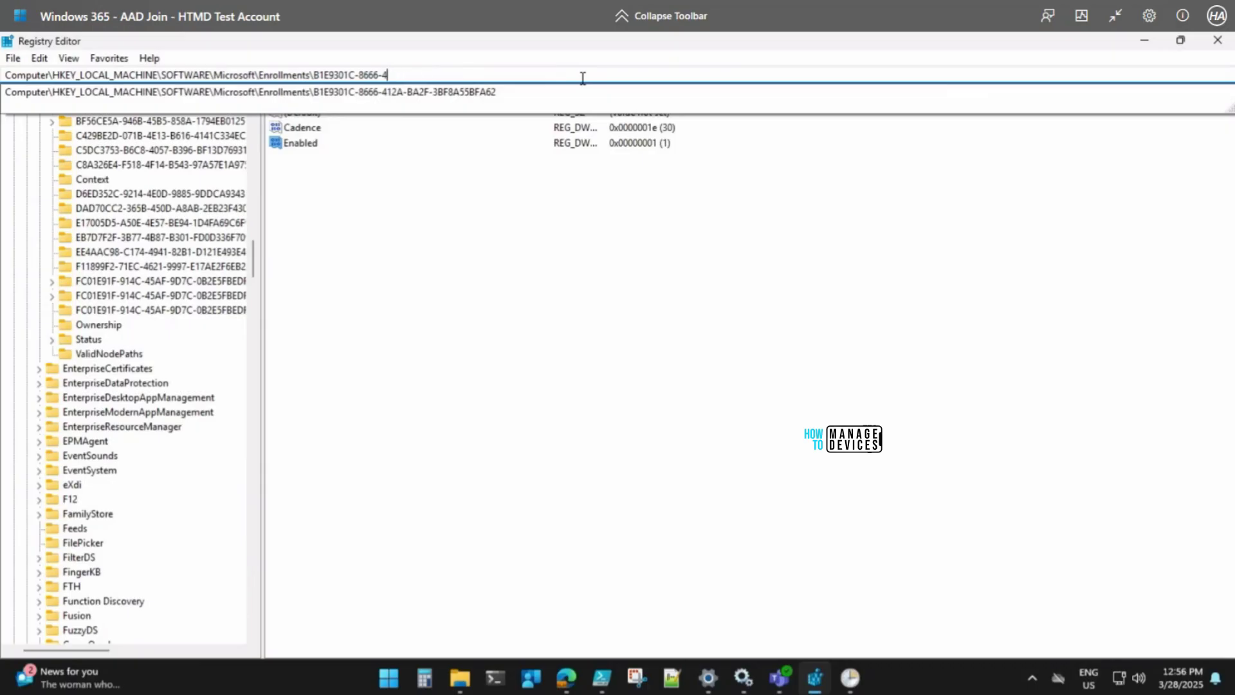
key(BackSpace)
key(BackSpace)
key(BackSpace)
key(BackSpace)
key(BackSpace)
key(BackSpace)
key(BackSpace)
key(BackSpace)
key(BackSpace)
key(BackSpace)
key(BackSpace)
key(BackSpace)
key(BackSpace)
key(BackSpace)
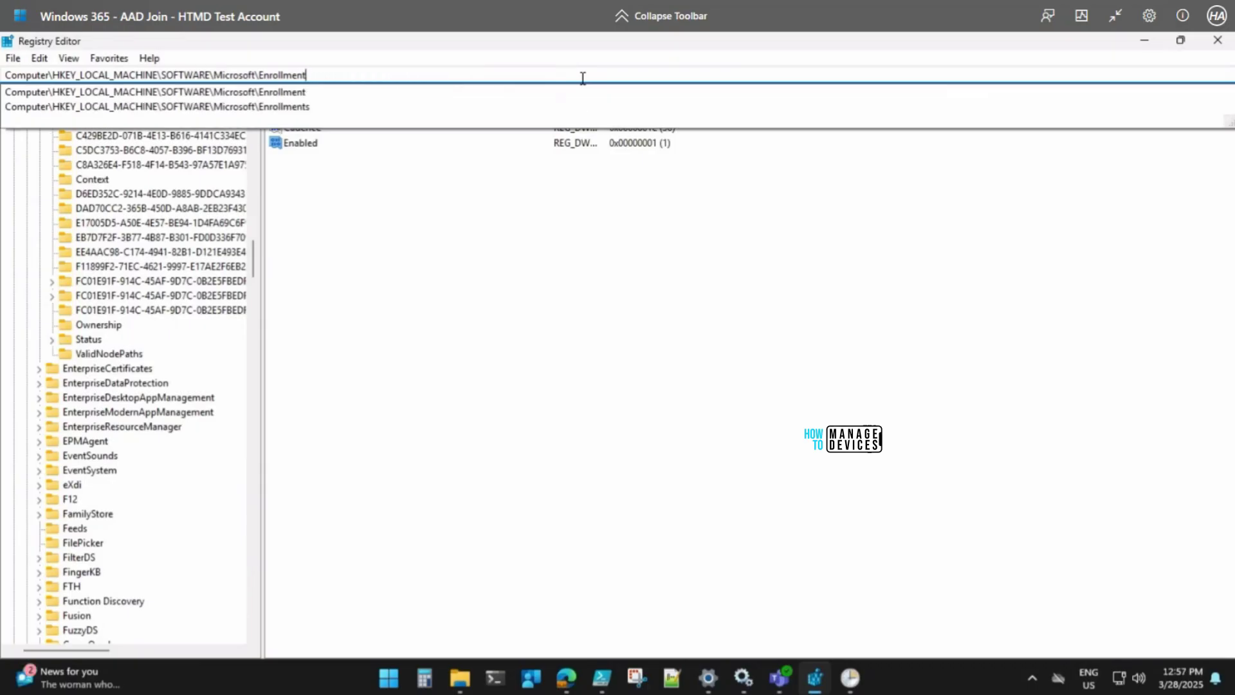
key(BackSpace)
key(BackSpace)
key(BackSpace)
key(BackSpace)
key(BackSpace)
key(BackSpace)
key(BackSpace)
text(policies)
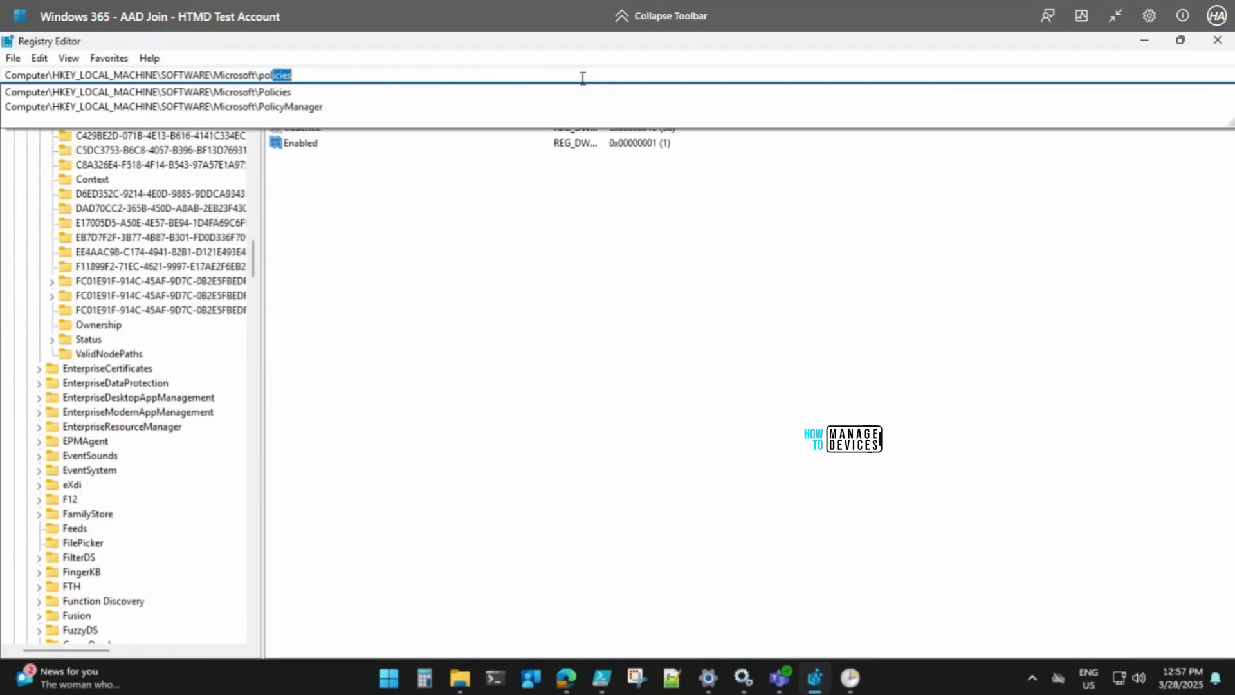
key(Down)
key(Down)
key(Return)
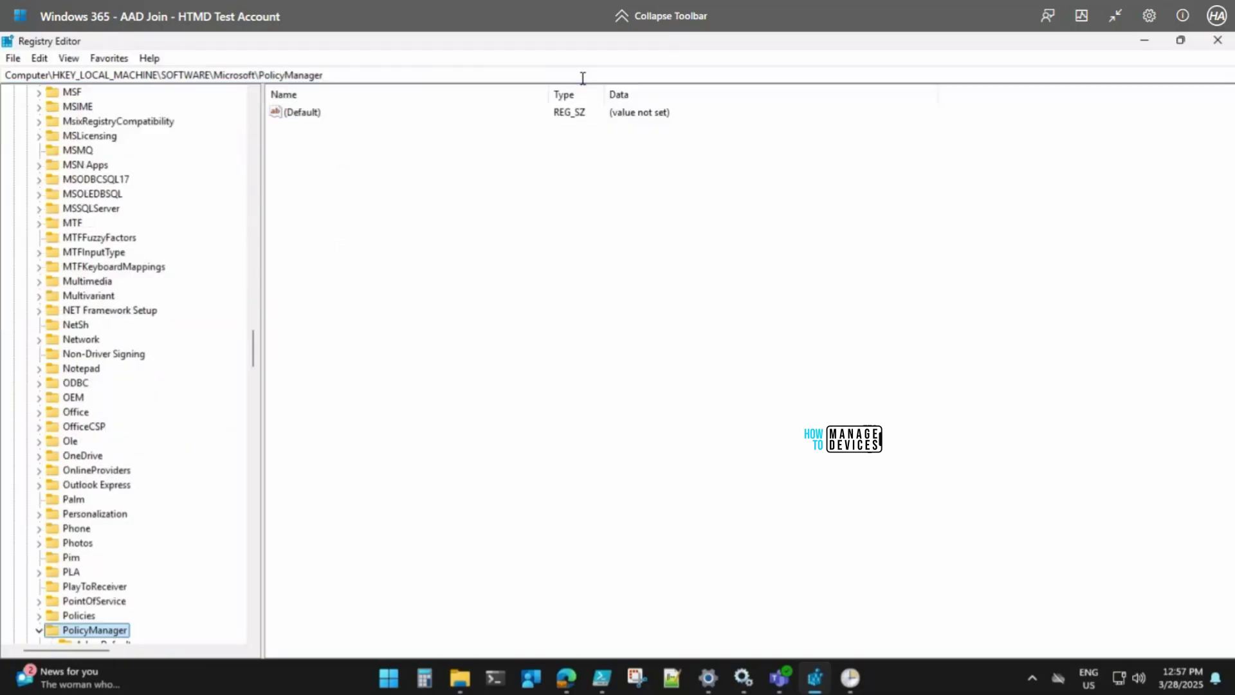
Scroll through the PolicyManager current\device policy areas.
scroll(126, 521, down, 4)
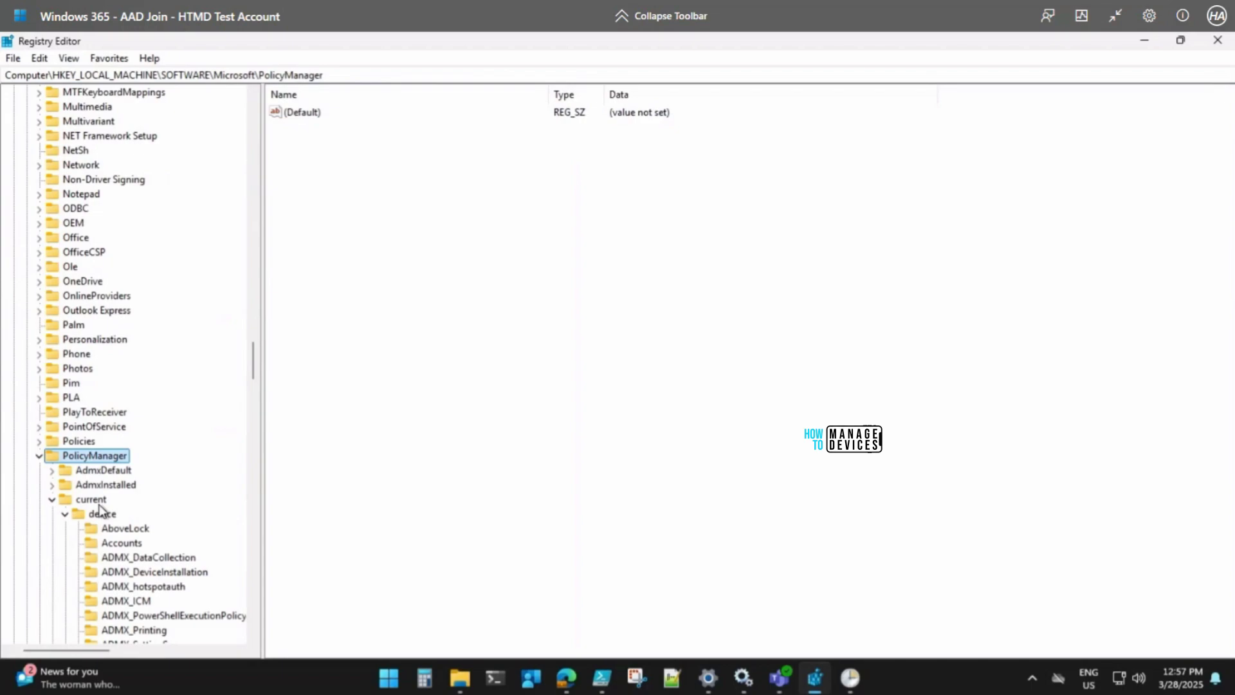
scroll(103, 511, down, 2)
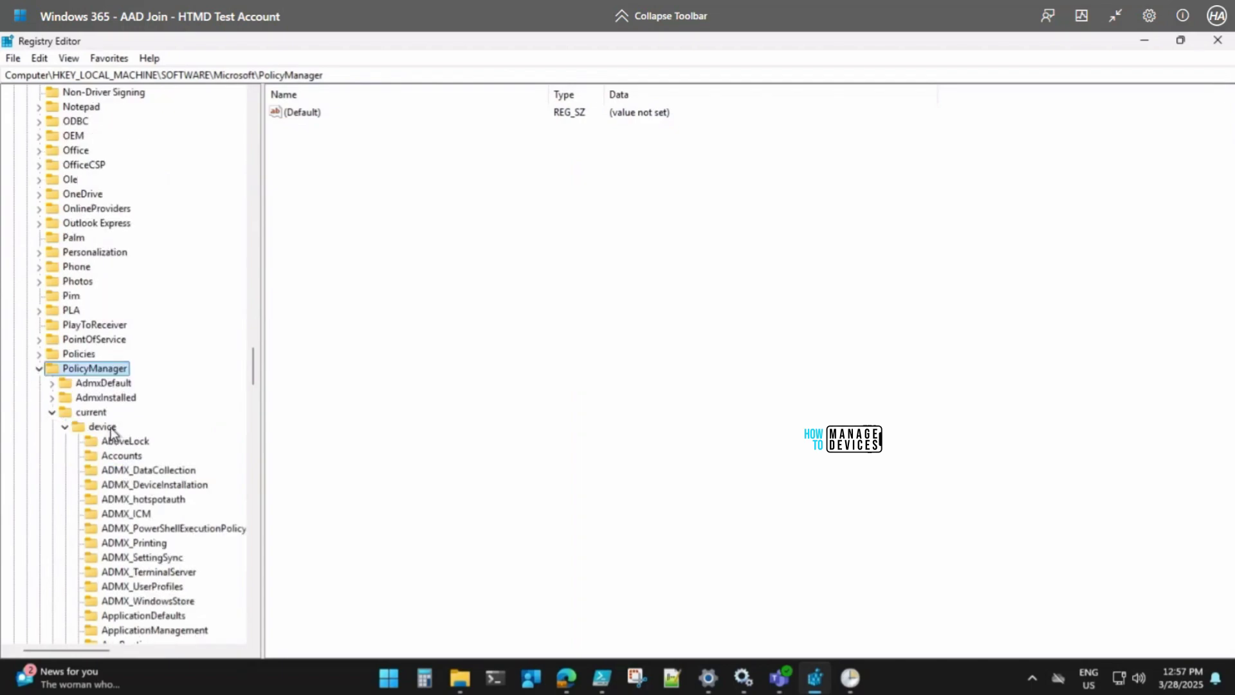
scroll(144, 463, down, 2)
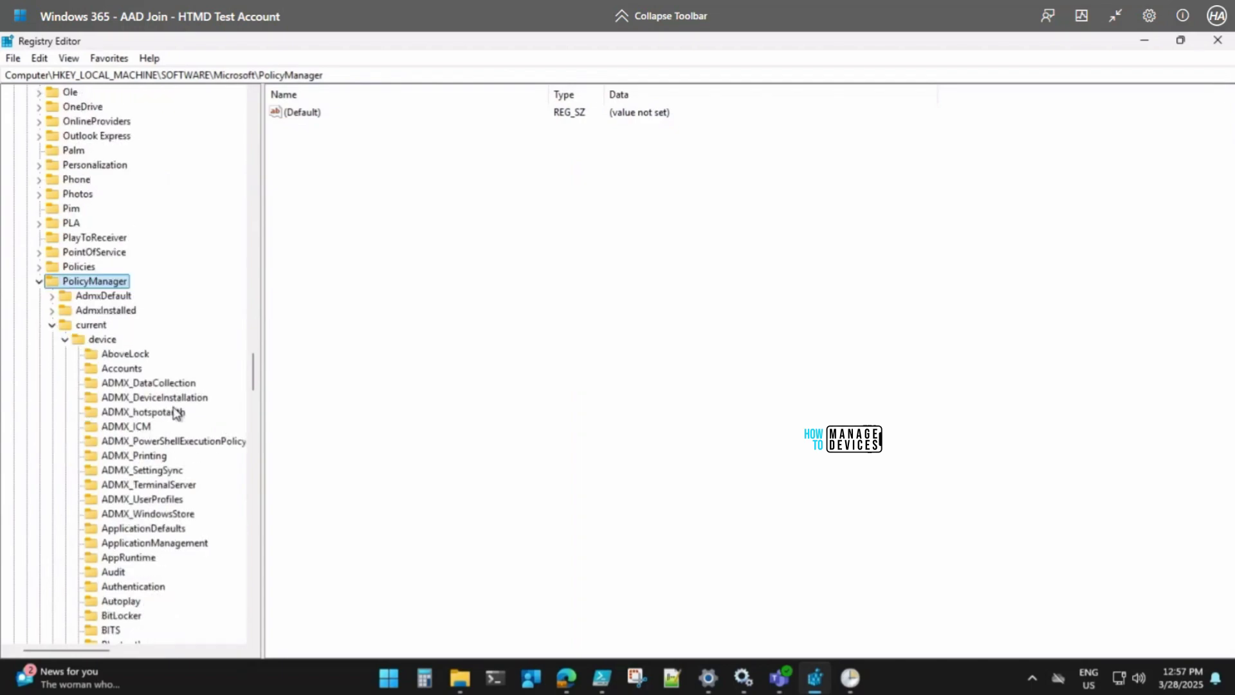
scroll(177, 414, down, 3)
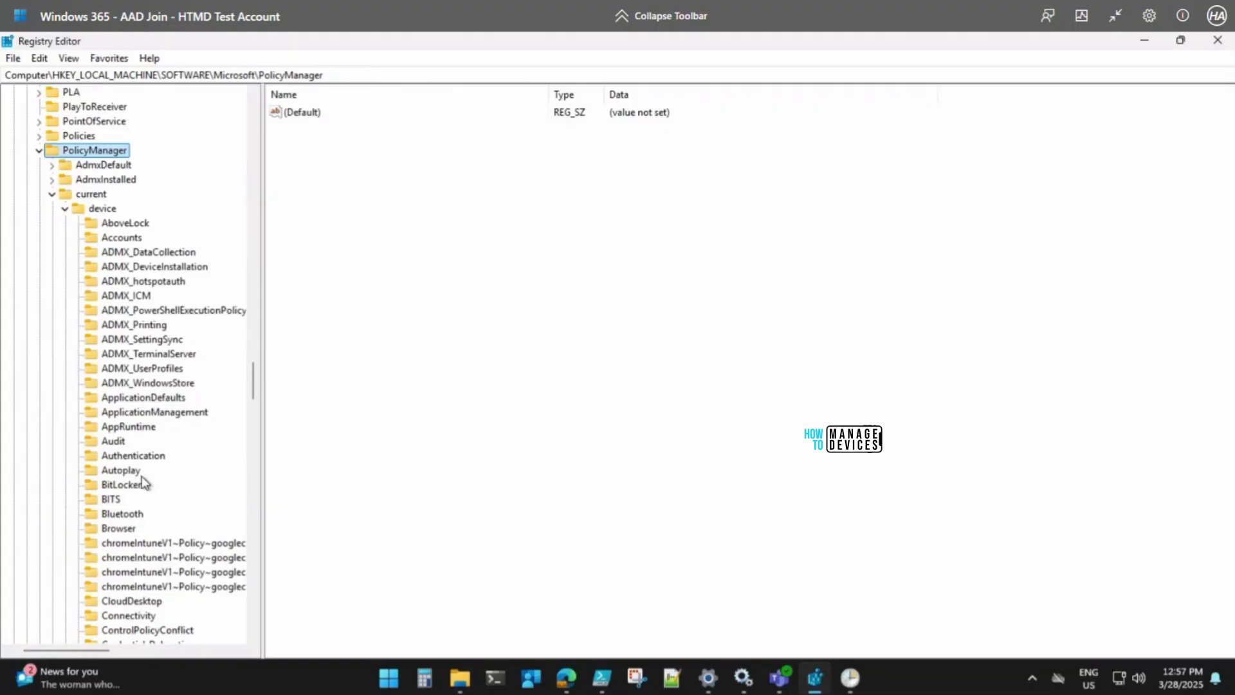
scroll(145, 458, down, 4)
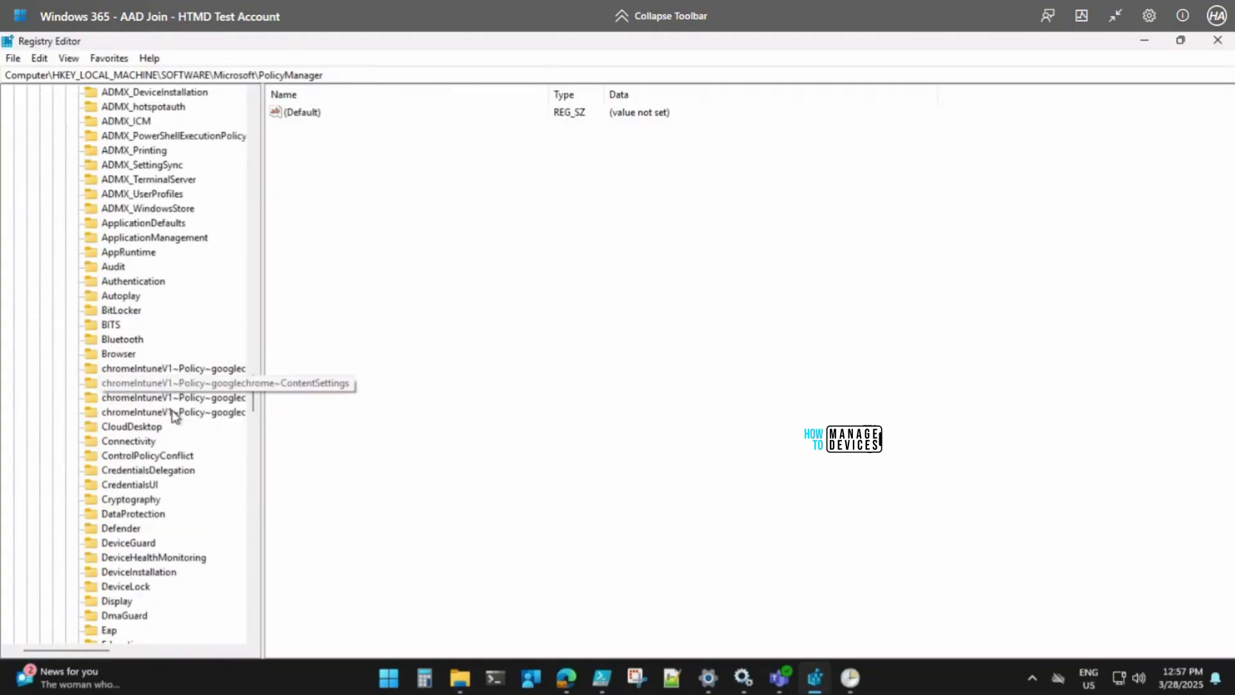
Delete the Bluetooth policy key and its subkeys under PolicyManager's current device.
click(130, 339)
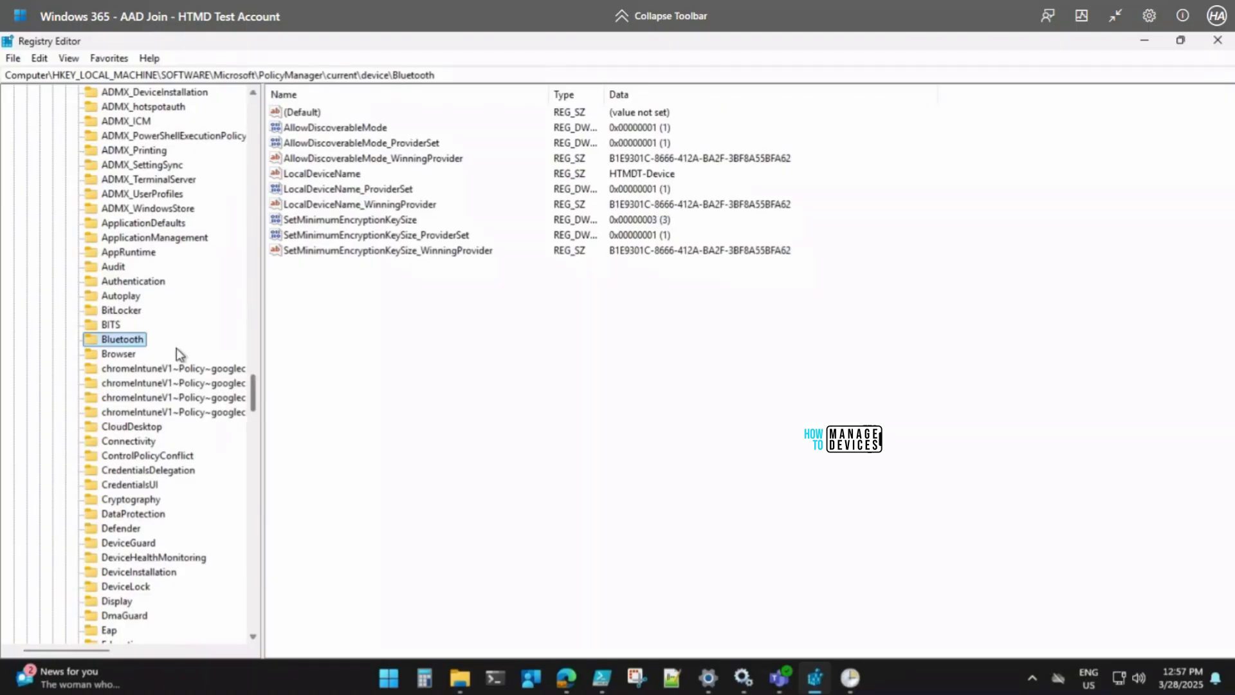
click(135, 311)
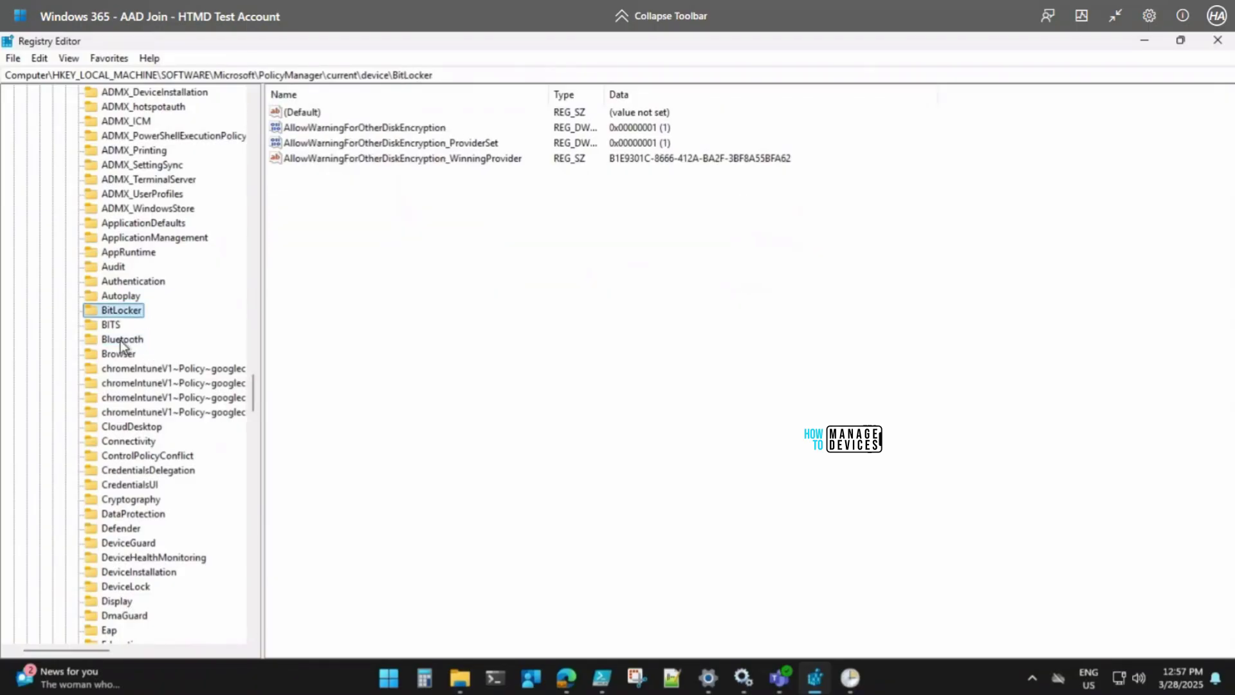
click(121, 341)
right_click(121, 341)
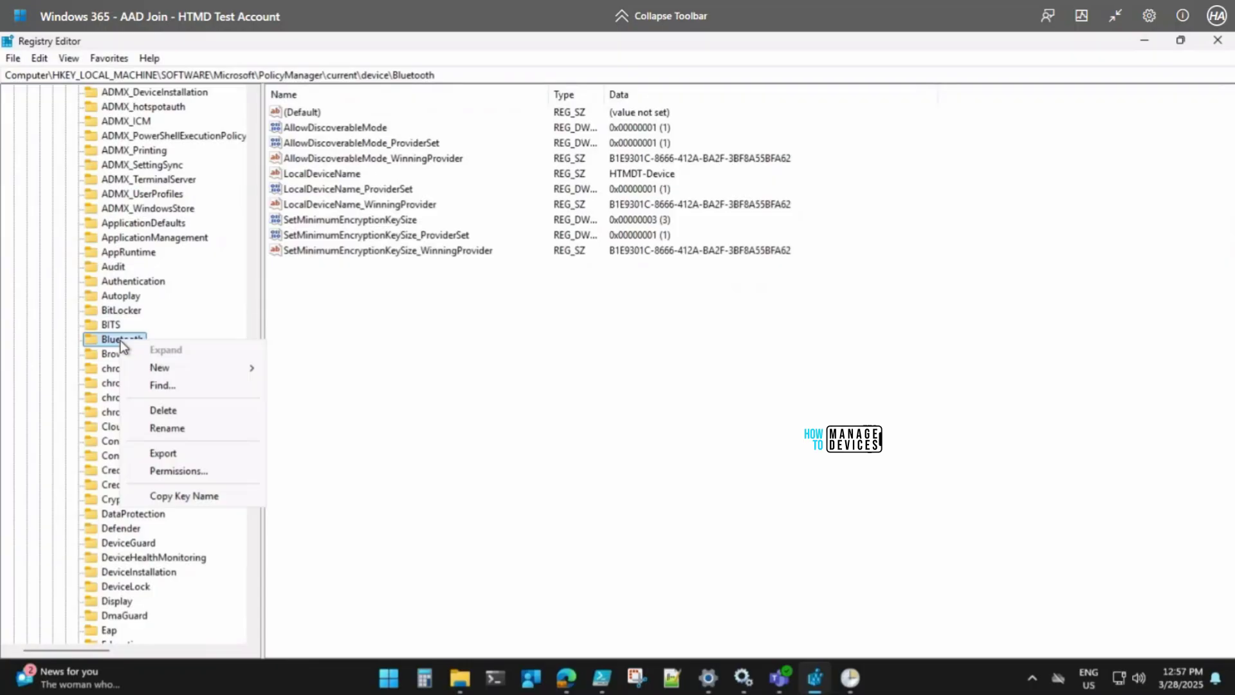
click(164, 411)
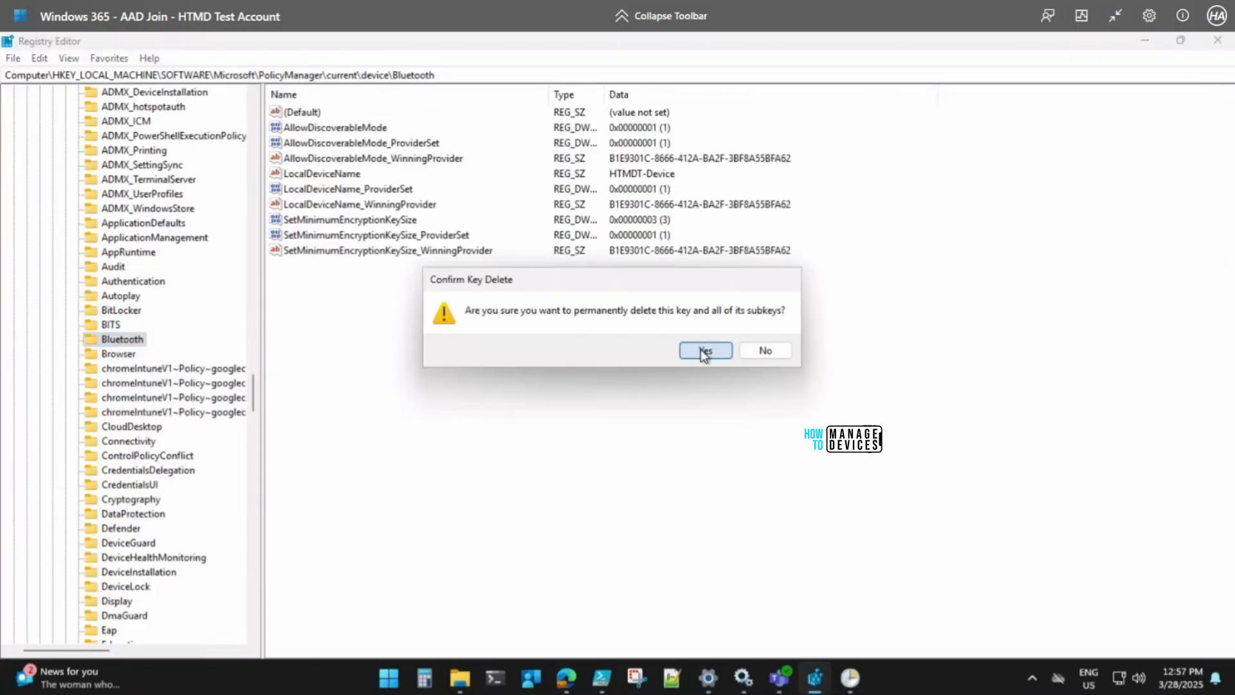
click(703, 350)
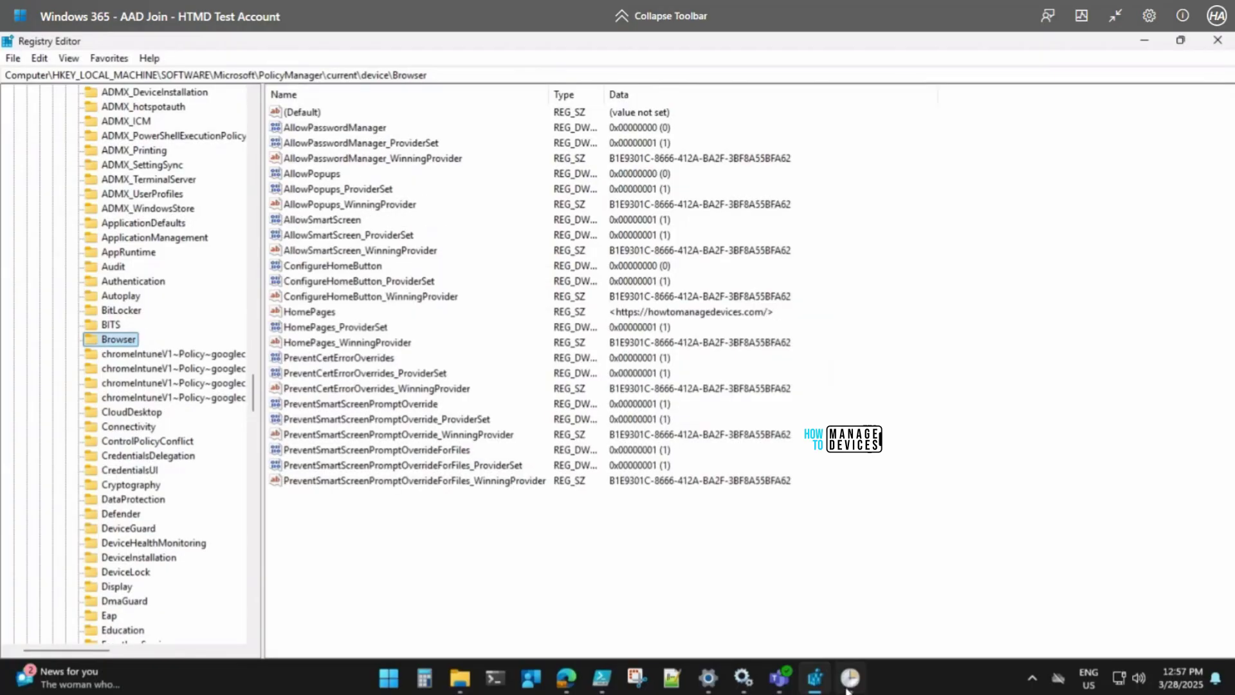
Bring Task Scheduler back to the front.
mouse_move(850, 677)
click(852, 632)
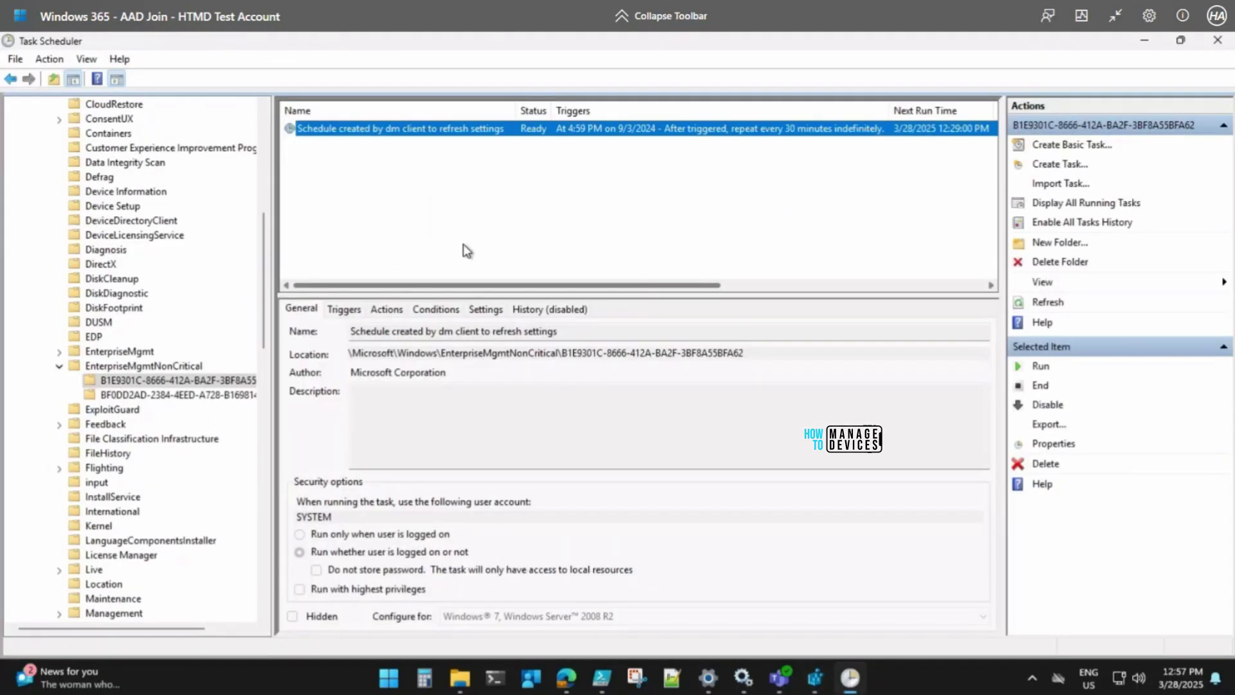
Run the dm client refresh-settings task manually and confirm it completed successfully (0x0).
right_click(453, 134)
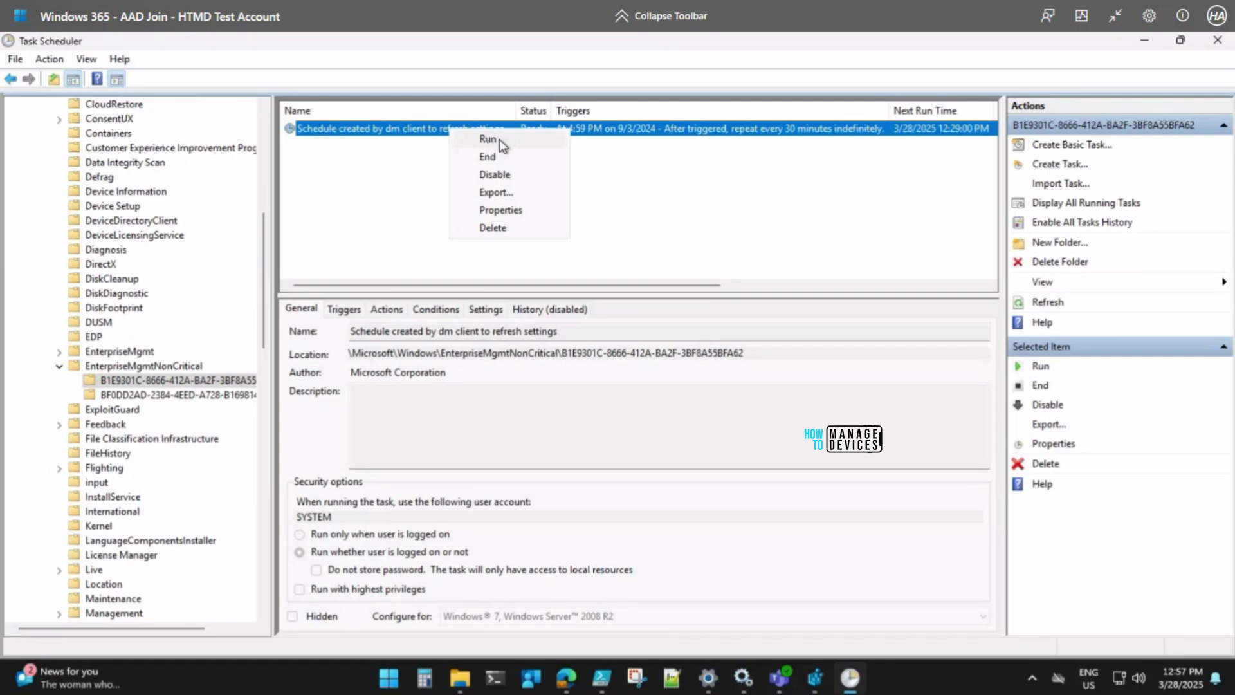
click(499, 139)
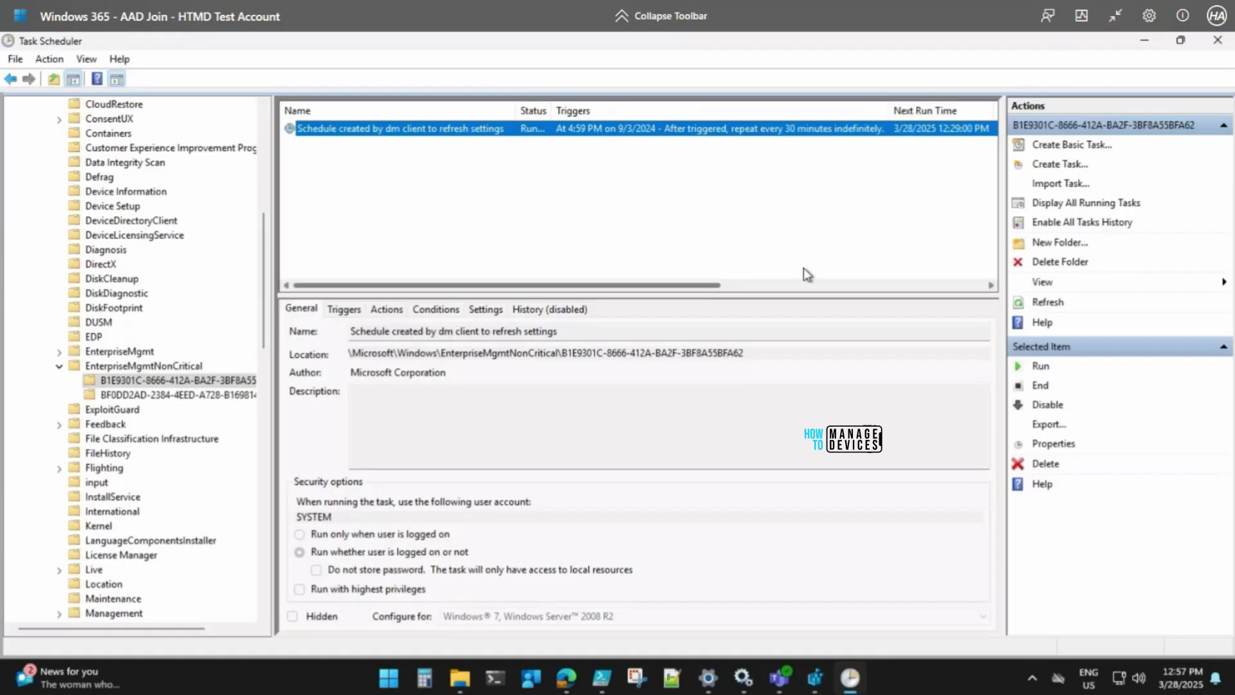
drag(704, 286, 909, 302)
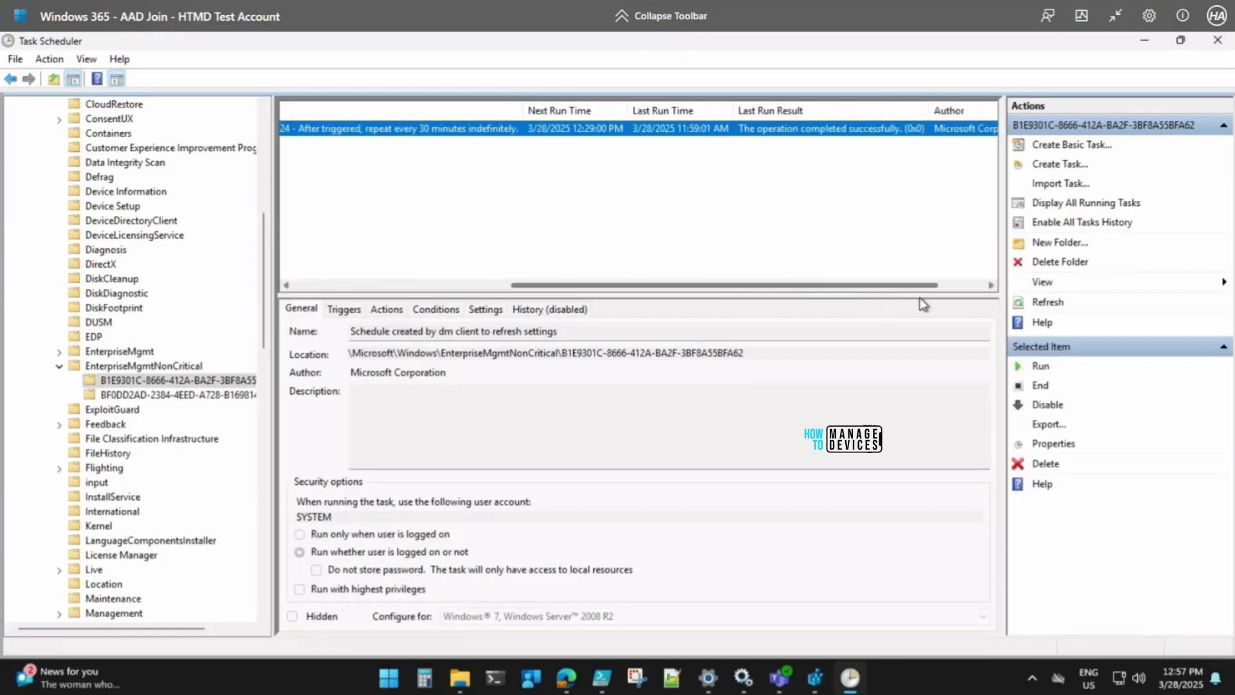
click(1059, 301)
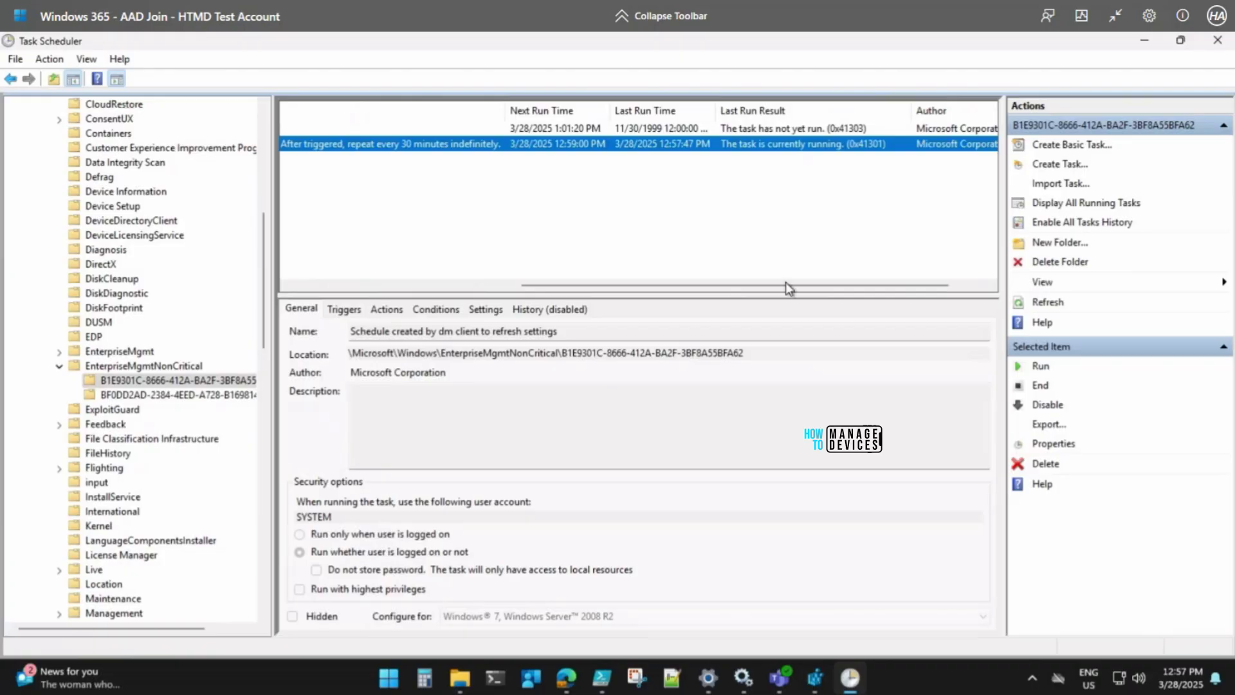
drag(848, 295, 884, 301)
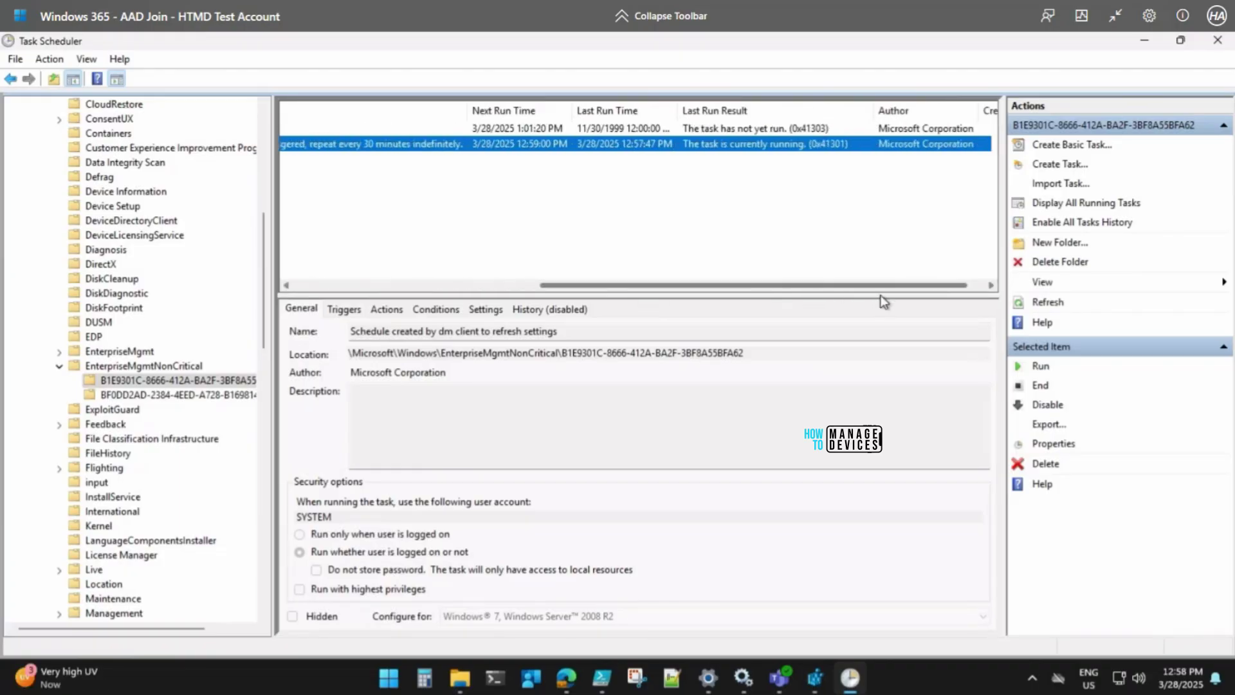
click(1068, 305)
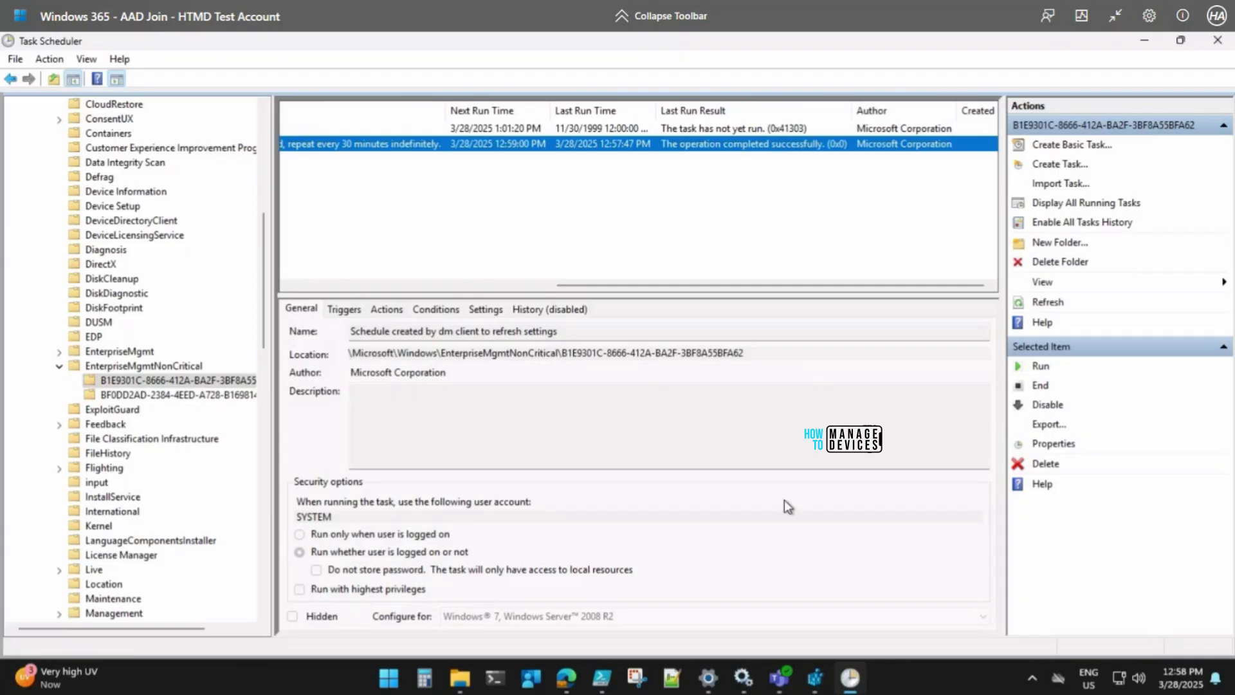
Switch back to Registry Editor.
click(813, 688)
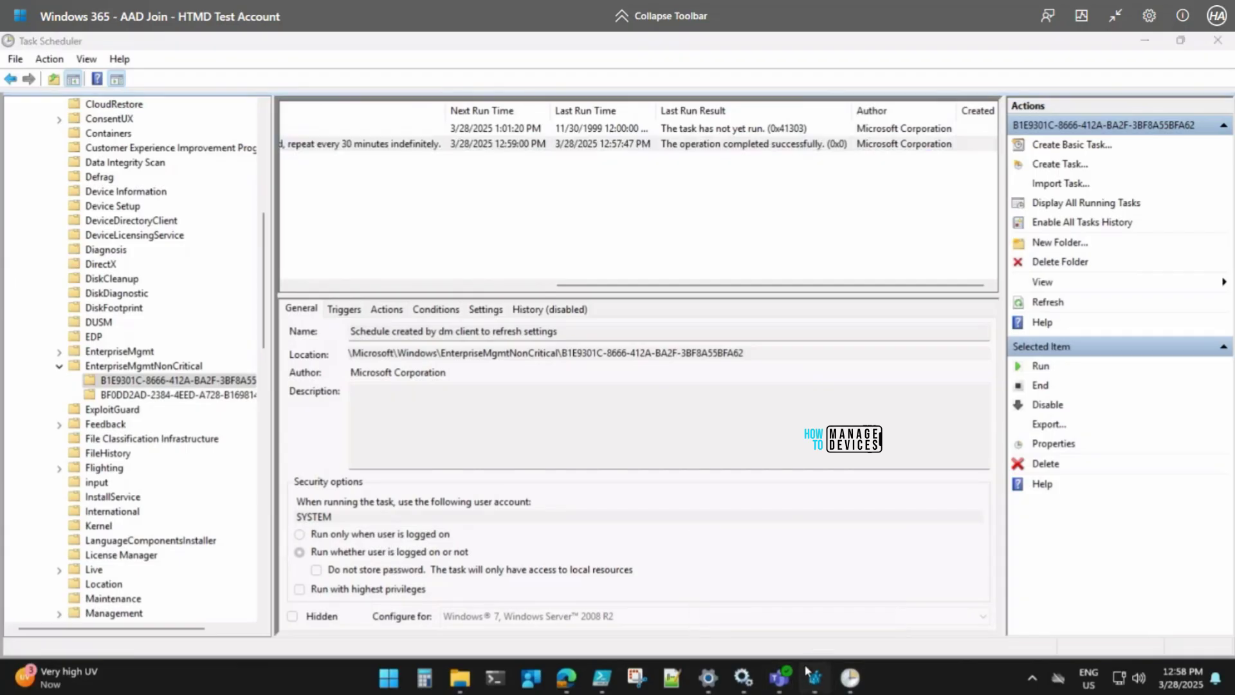
Reload the registry and confirm the Bluetooth key's values, like LocalDeviceName, are restored.
scroll(132, 267, up, 8)
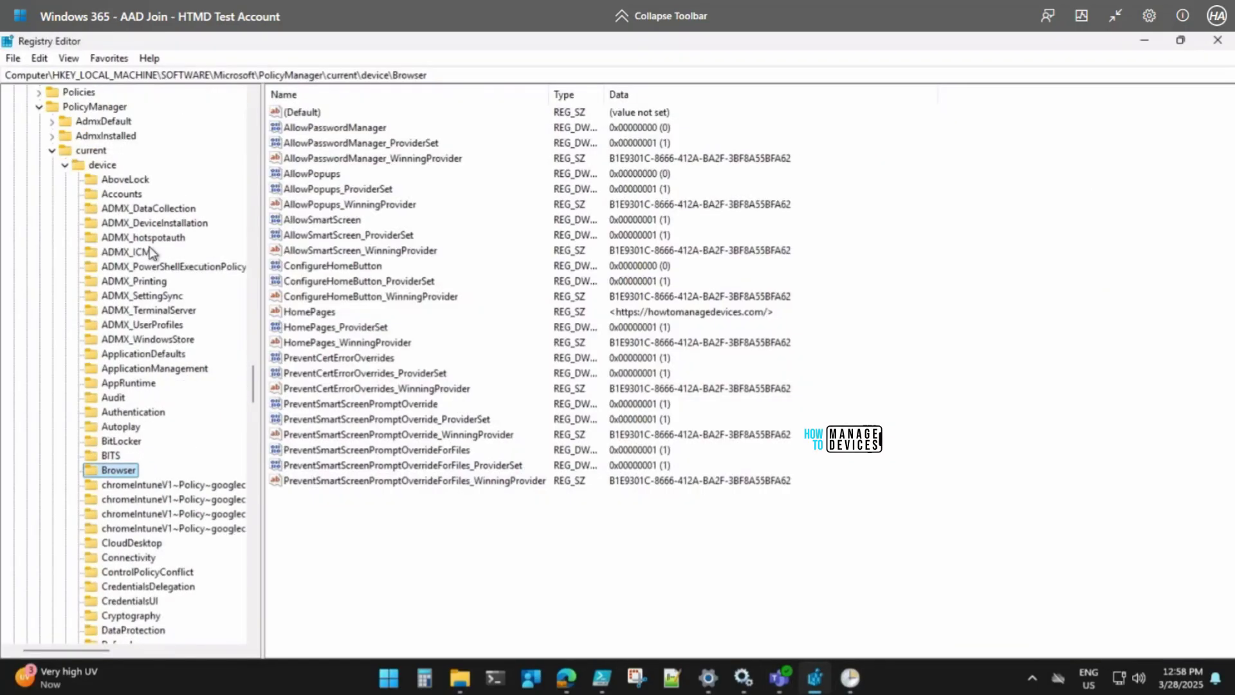
click(100, 372)
right_click(100, 372)
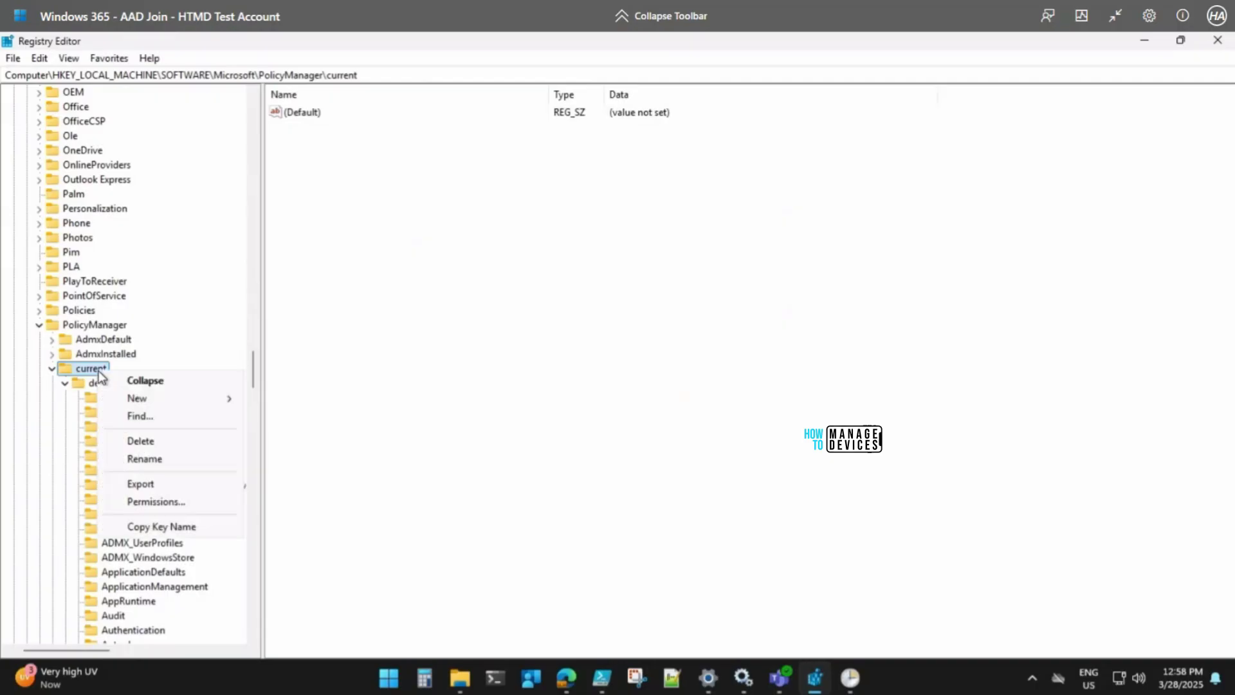
click(69, 59)
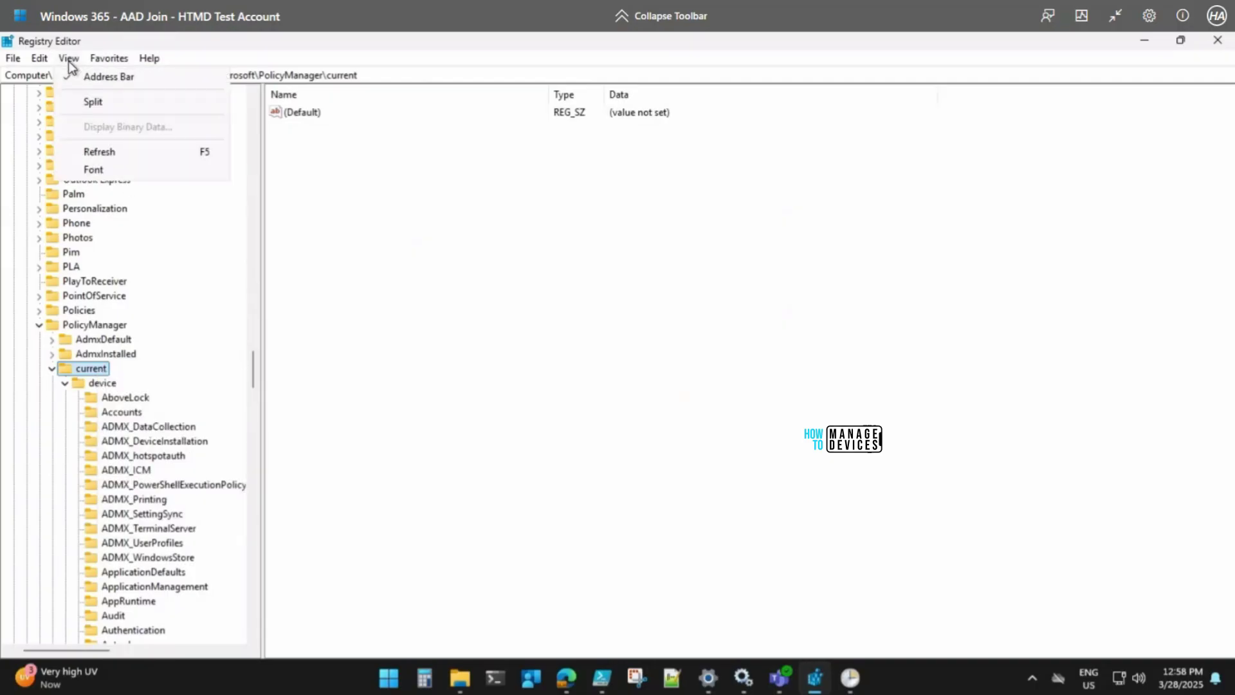
click(69, 60)
scroll(165, 367, down, 4)
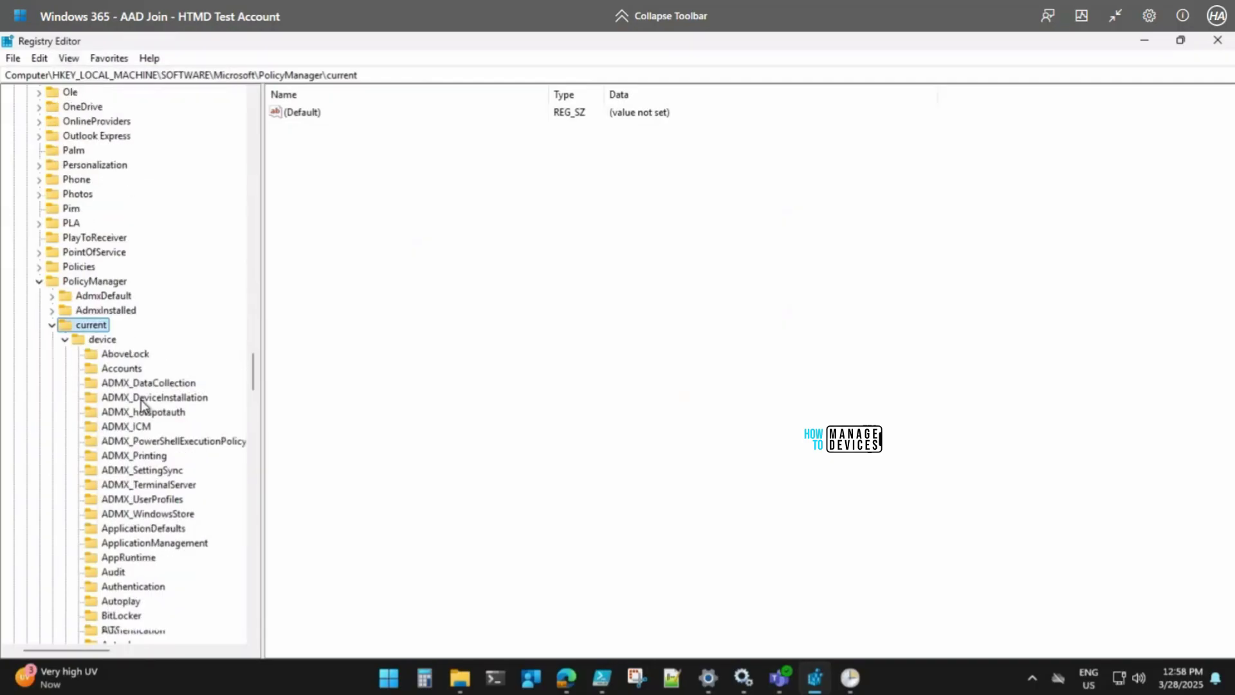
scroll(148, 415, down, 1)
click(116, 471)
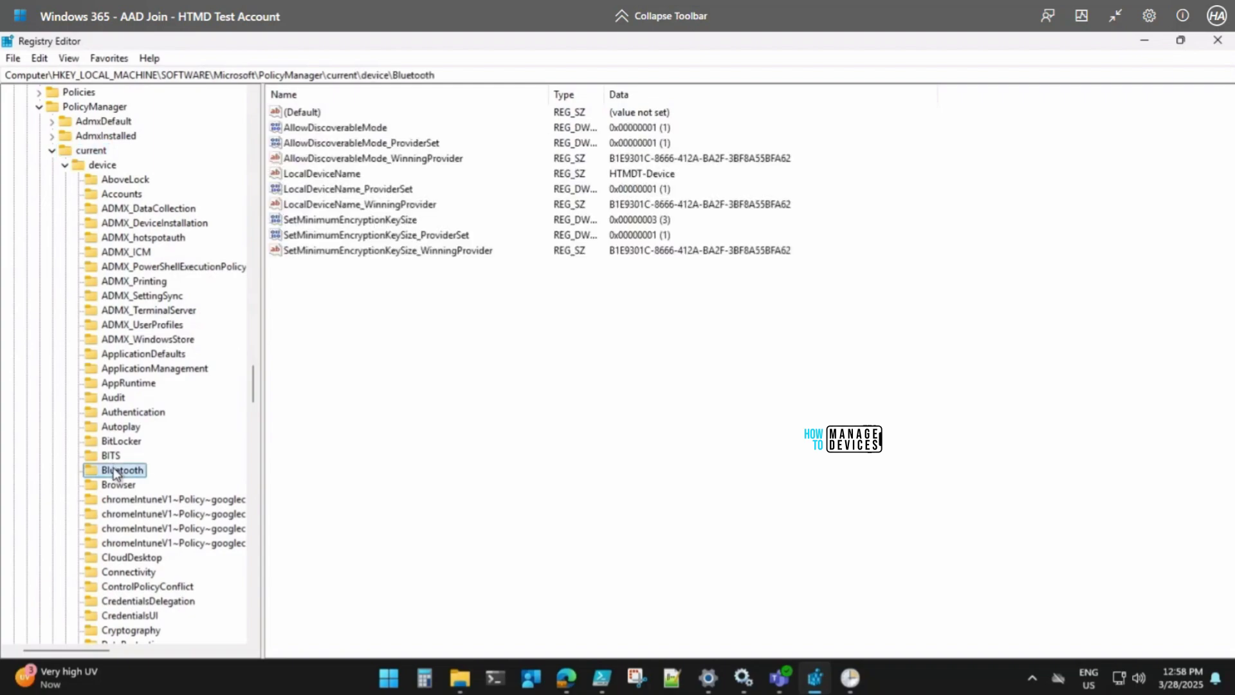